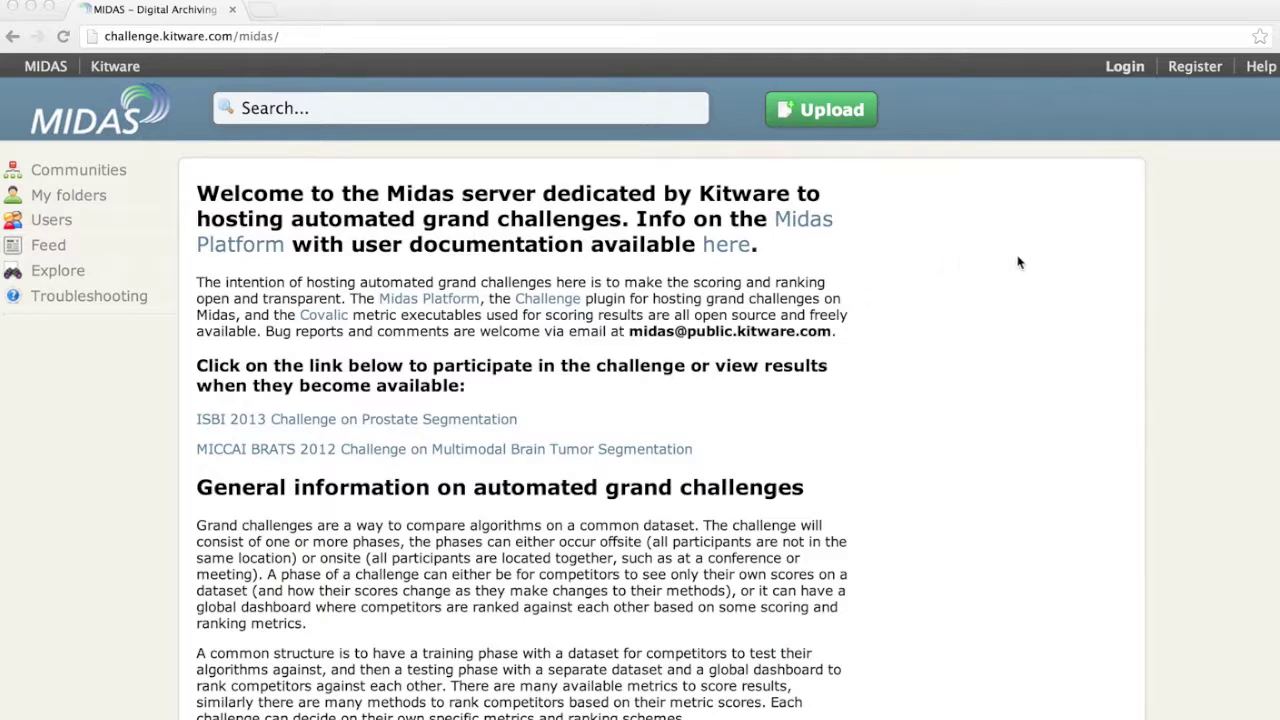
Sign in to MIDAS with the saved test account's autofilled e-mail and password
left_click(1193, 67)
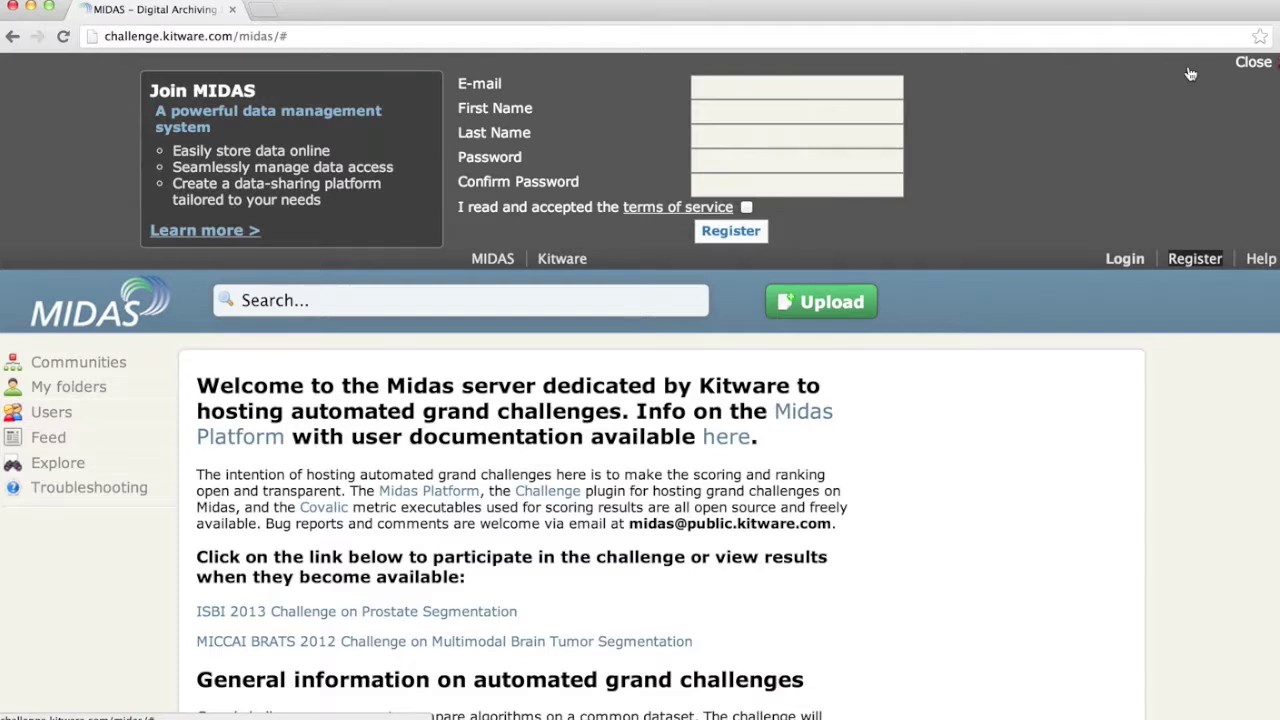
left_click(1190, 74)
left_click(1124, 63)
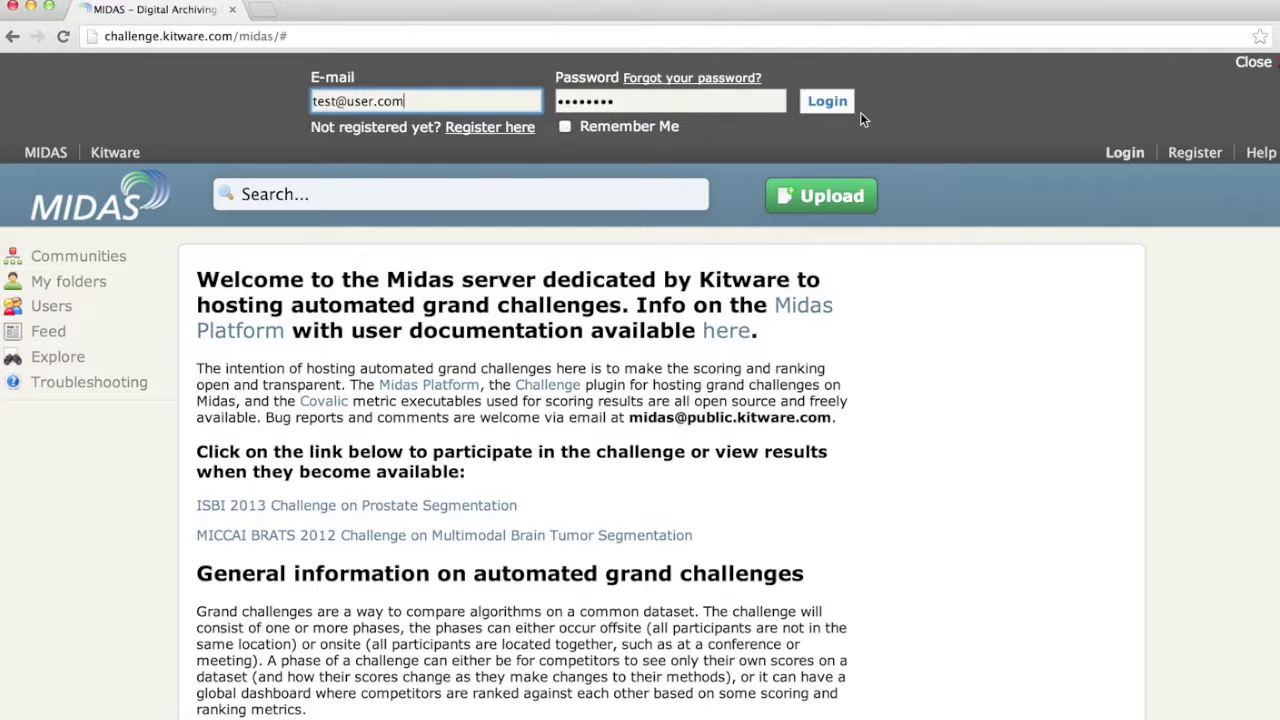
left_click(830, 103)
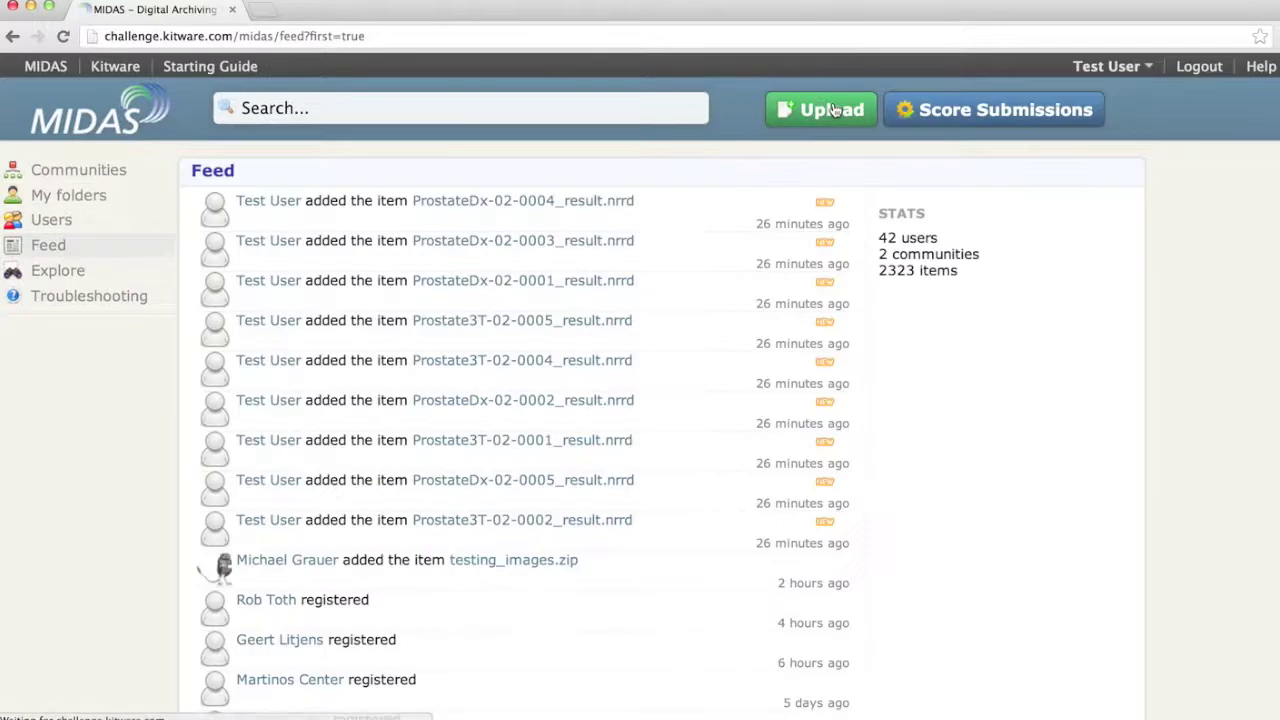
Join the NCI-ISBI 2013 Prostate Challenge community from the Communities list
left_click(78, 170)
left_click(80, 196)
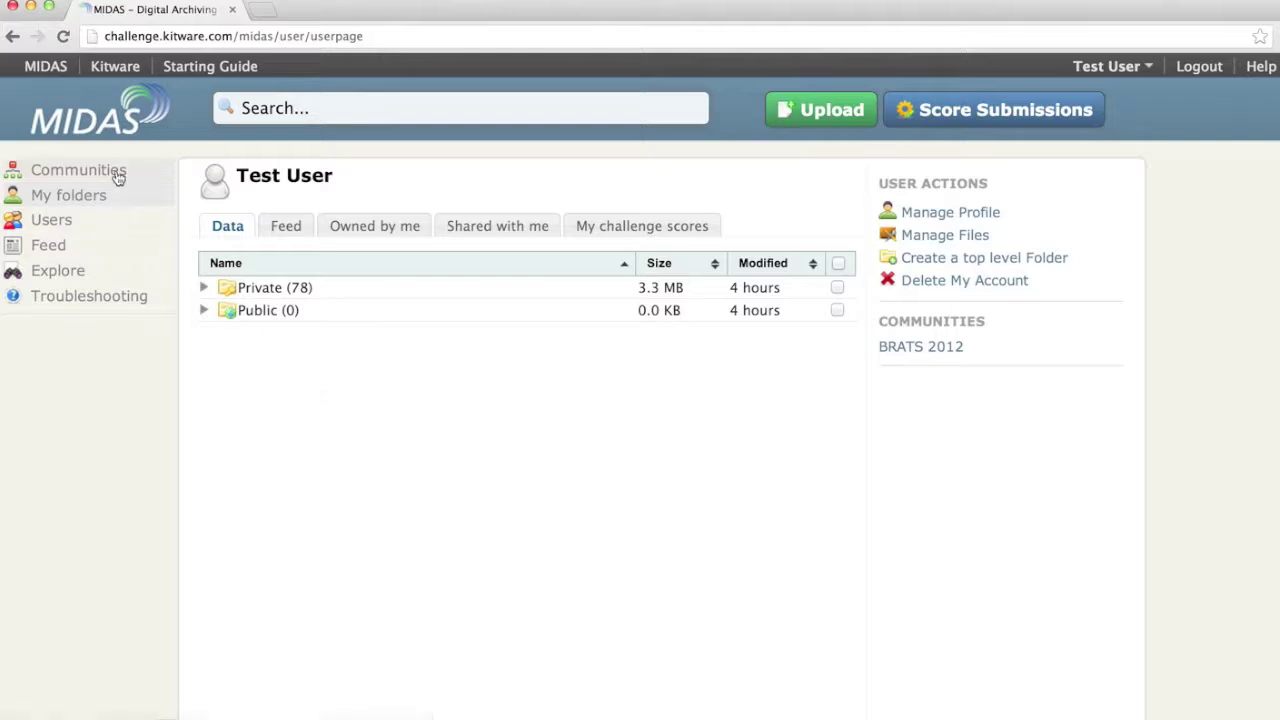
left_click(117, 173)
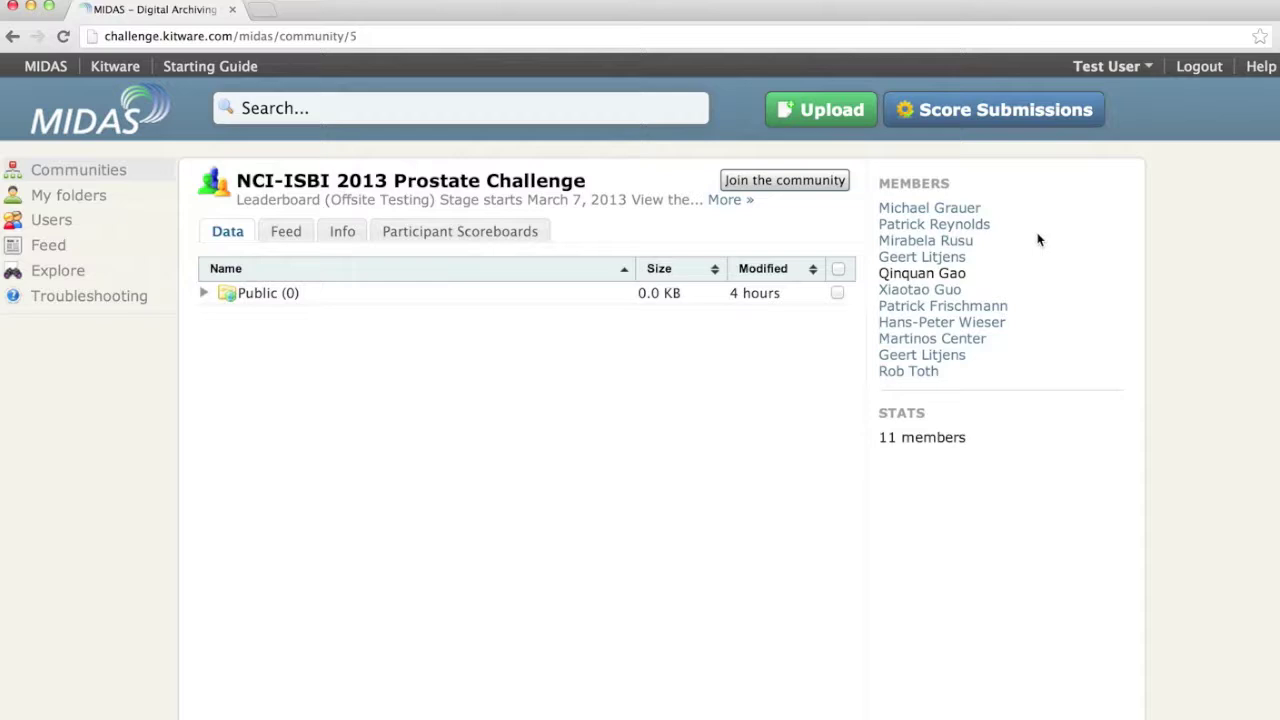
left_click(767, 187)
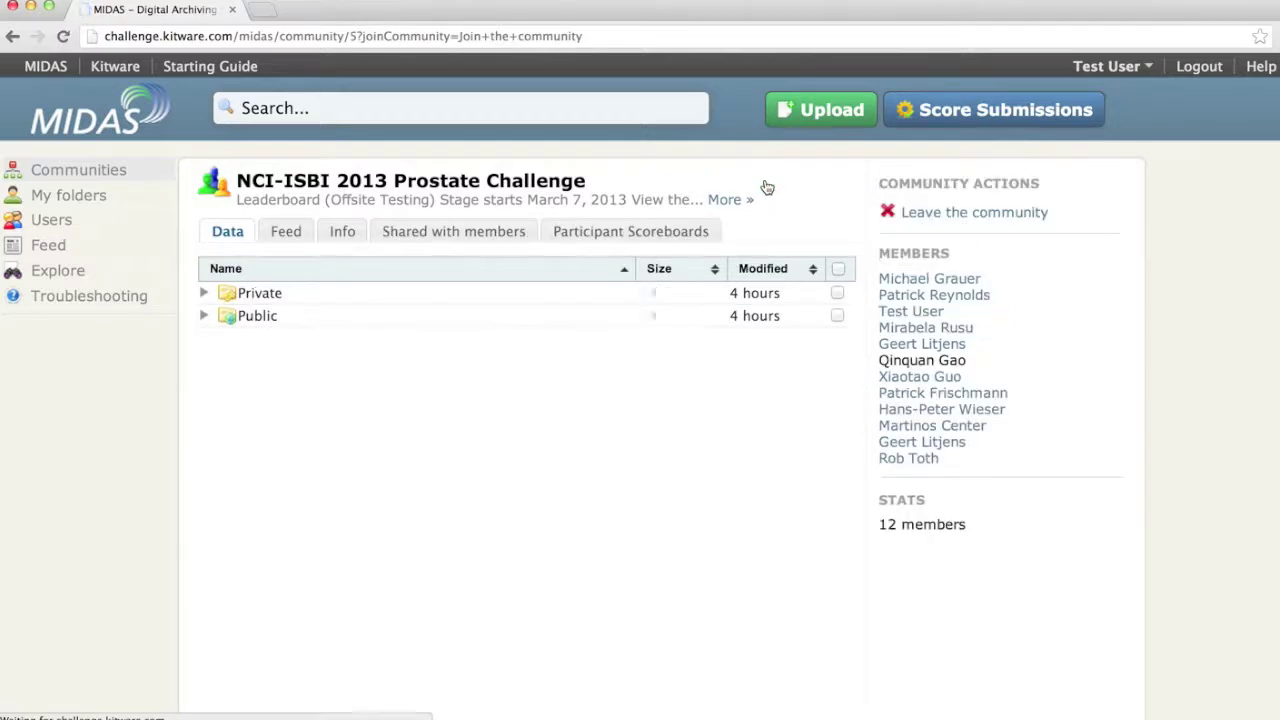
Read the challenge's submission instructions on the Info tab, then return to My folders
left_click(343, 233)
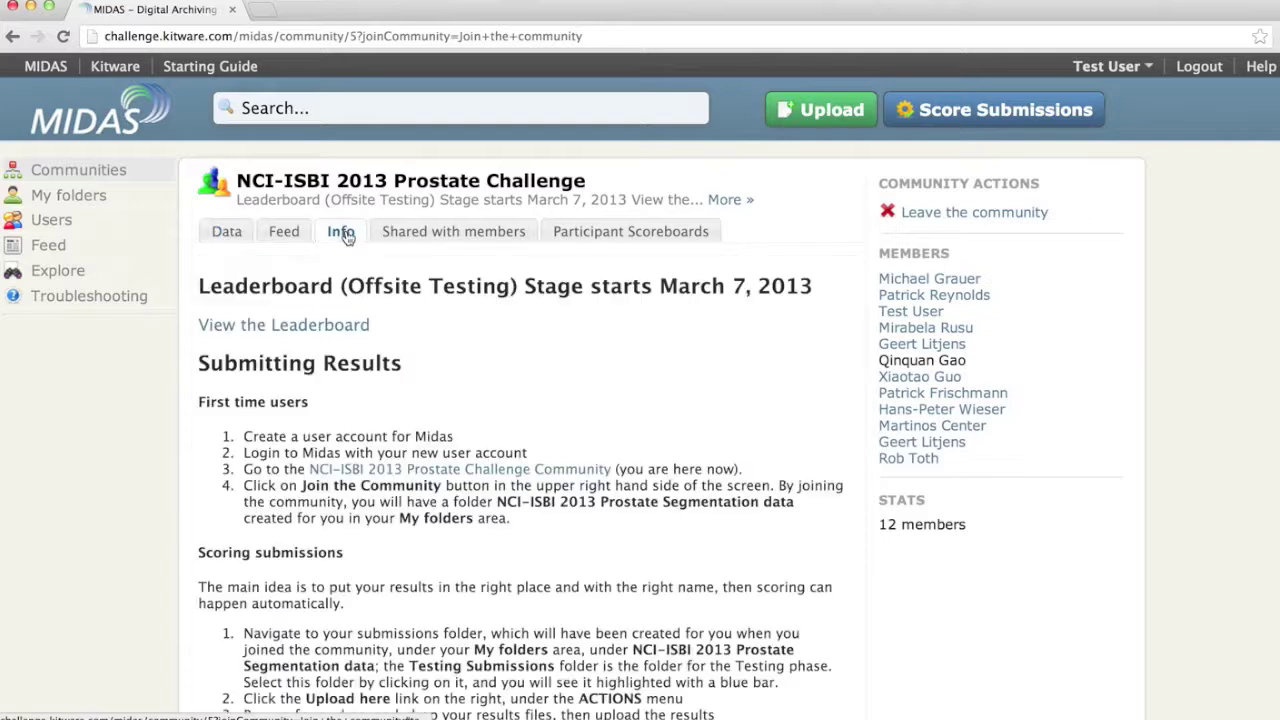
scroll(476, 403, "down", 3)
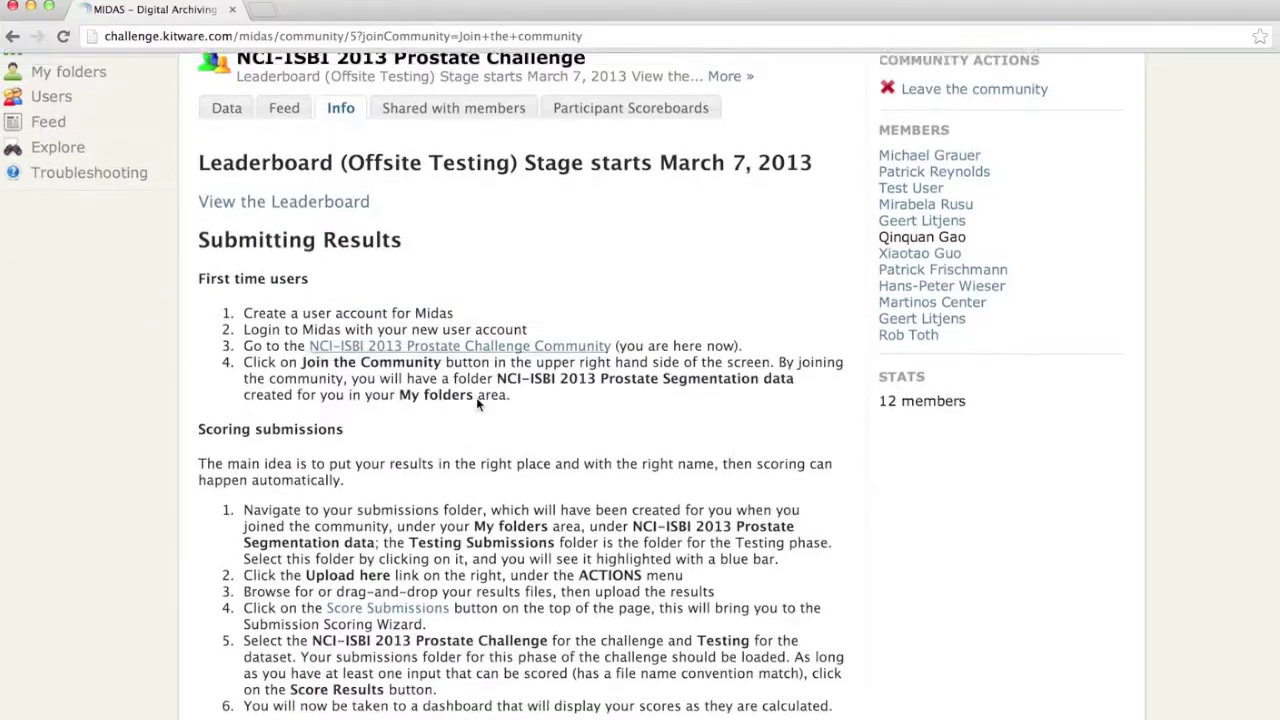
scroll(476, 403, "up", 3)
left_click(94, 199)
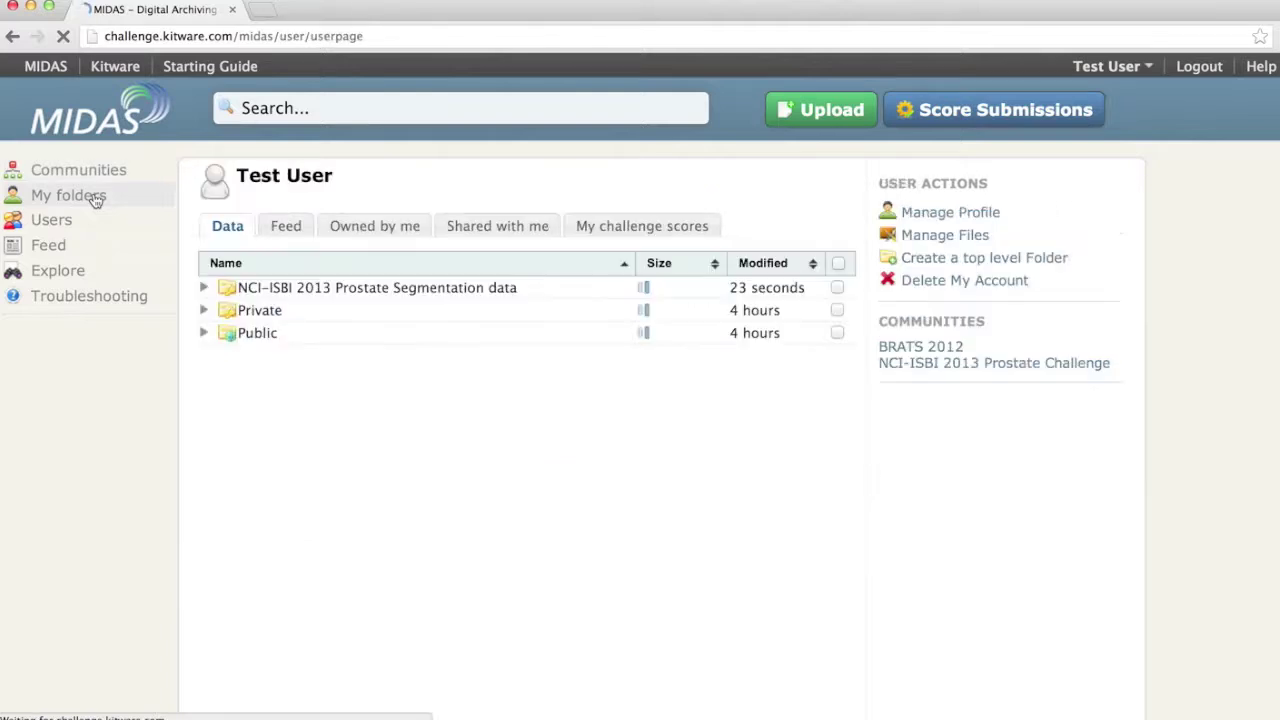
Upload all nine Prostate3T/ProstateDx result .nrrd files into the challenge's Testing submissions folder
left_click(510, 288)
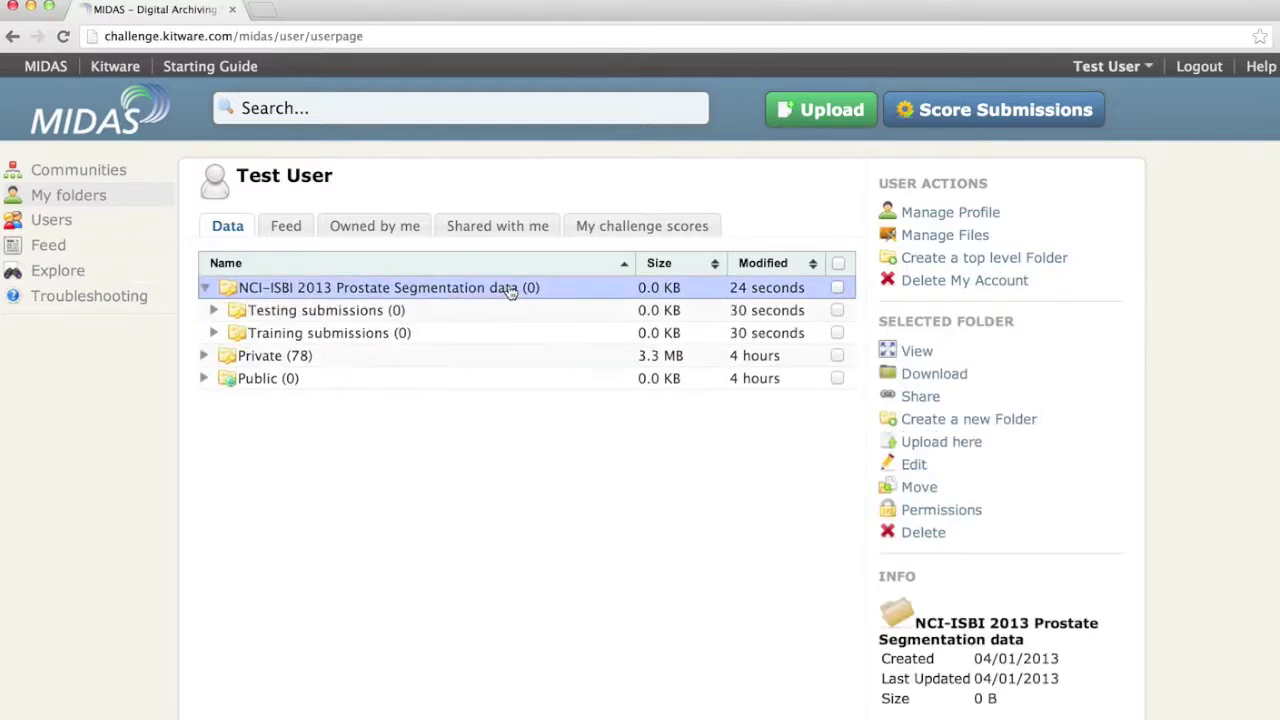
left_click(478, 311)
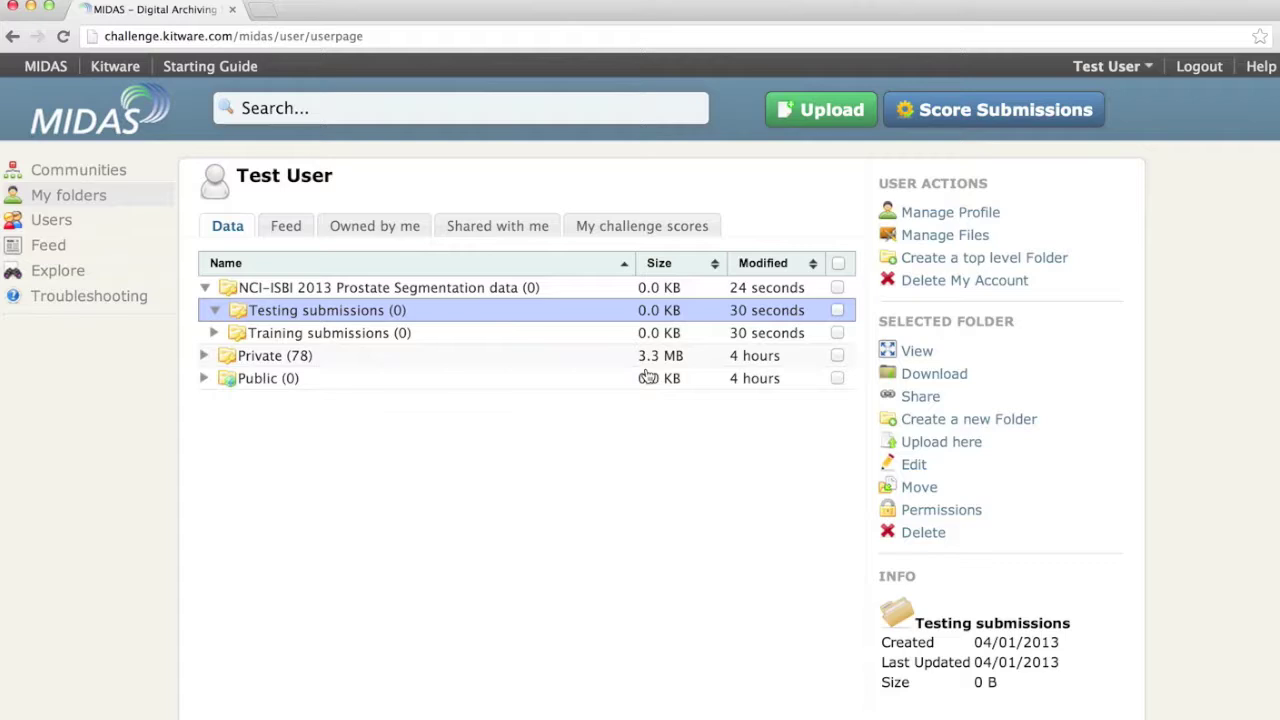
left_click(933, 450)
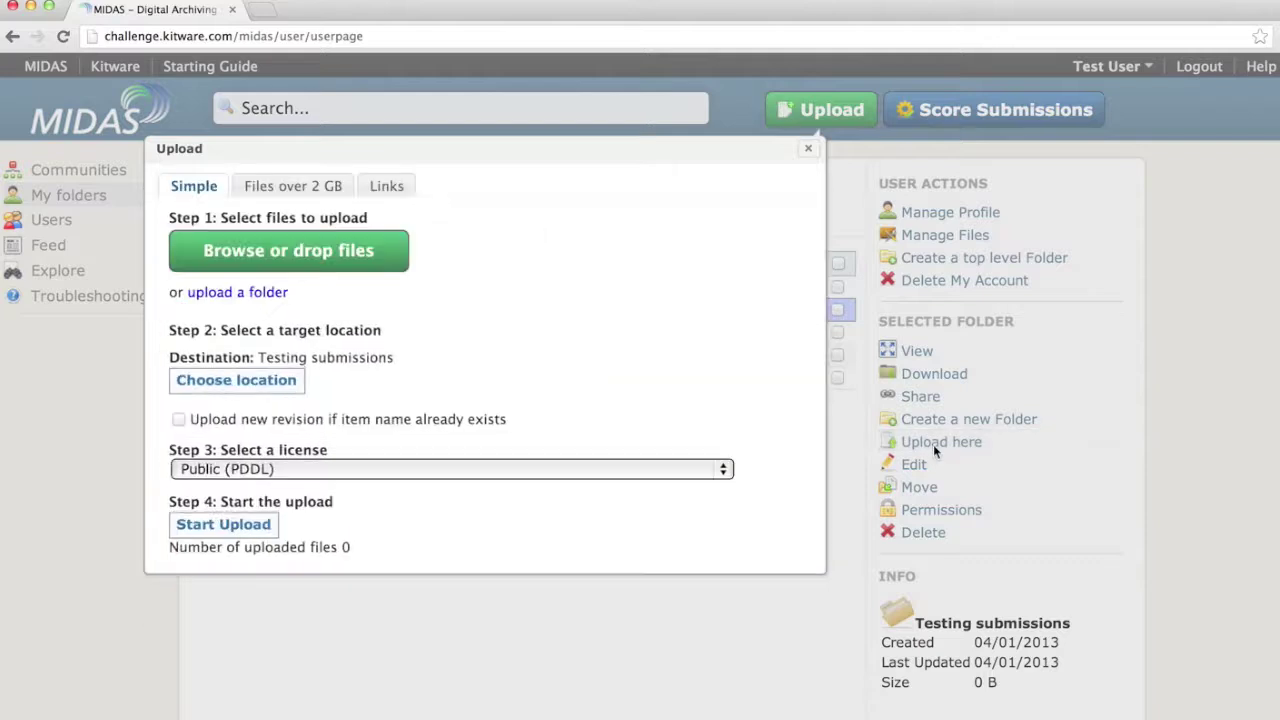
left_click(313, 248)
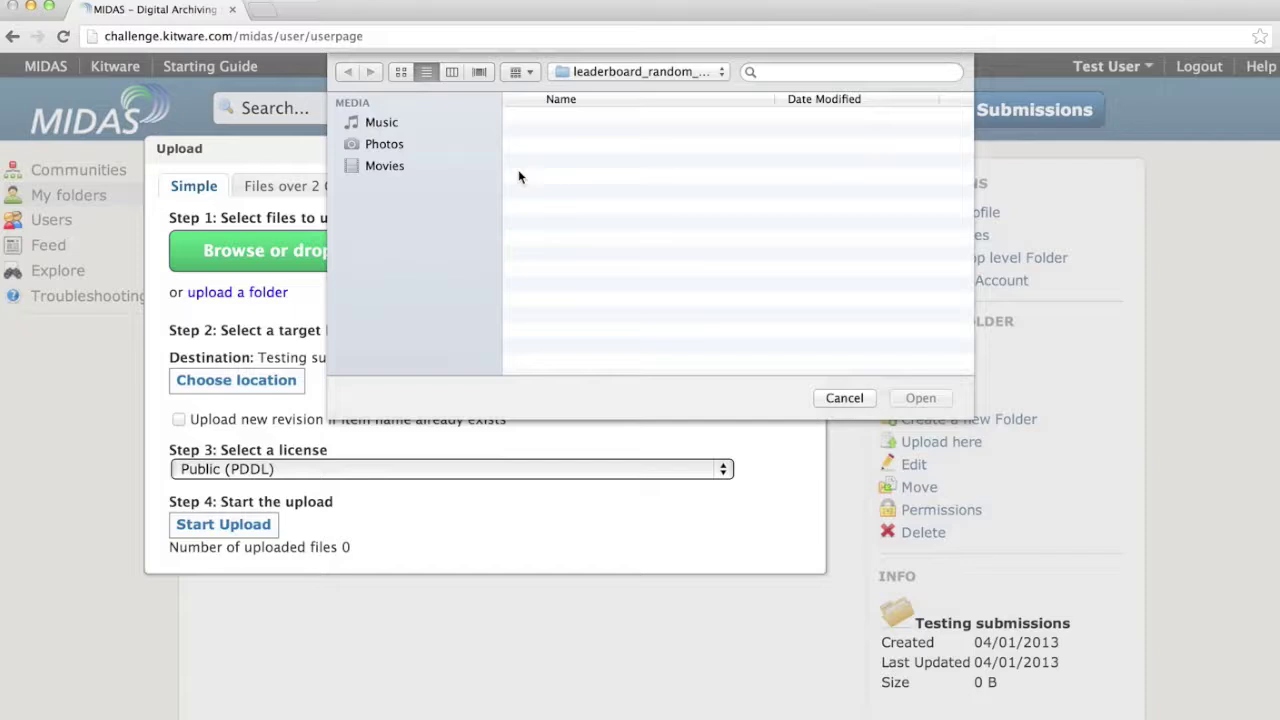
left_click(688, 115)
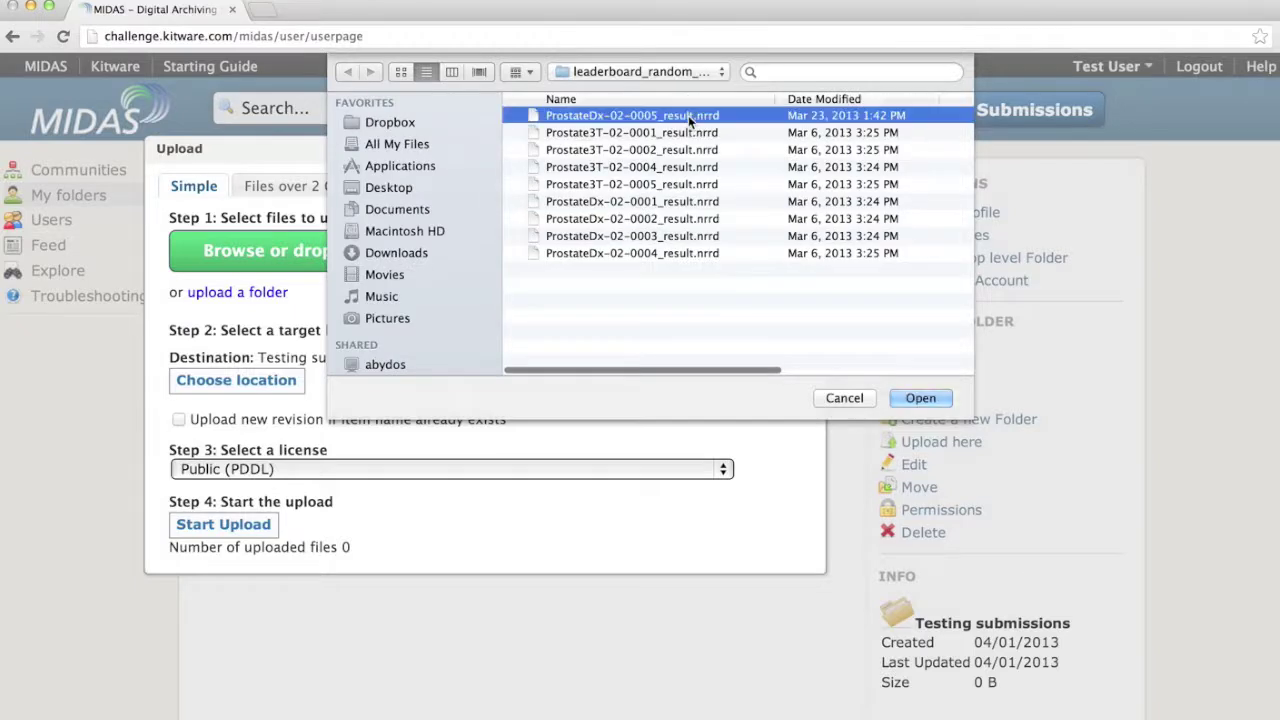
left_click(625, 253, "shift")
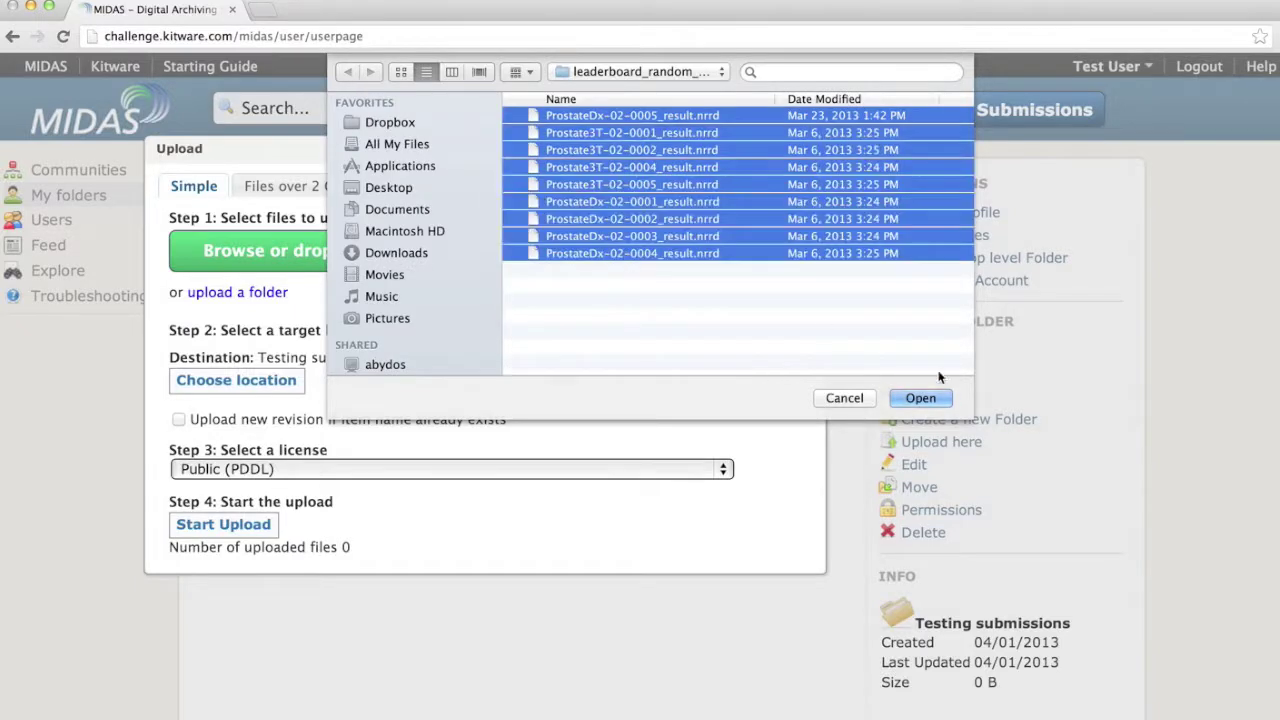
left_click(931, 399)
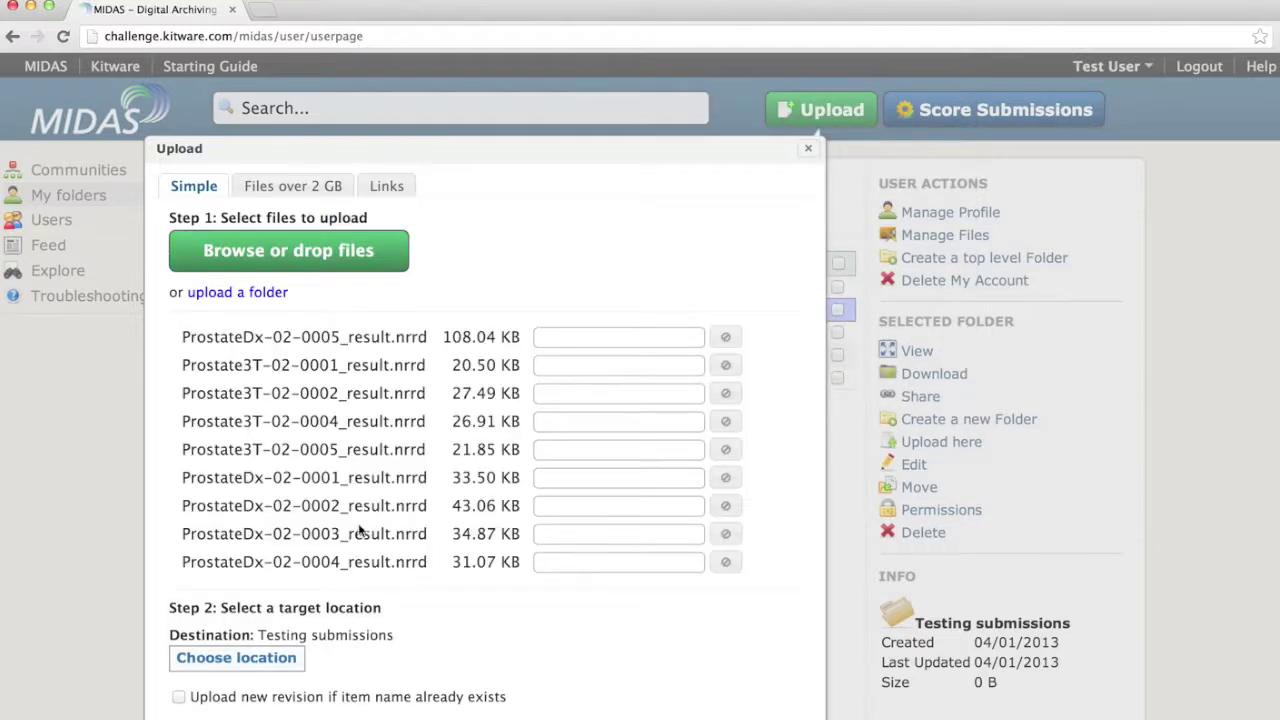
scroll(360, 531, "down", 3)
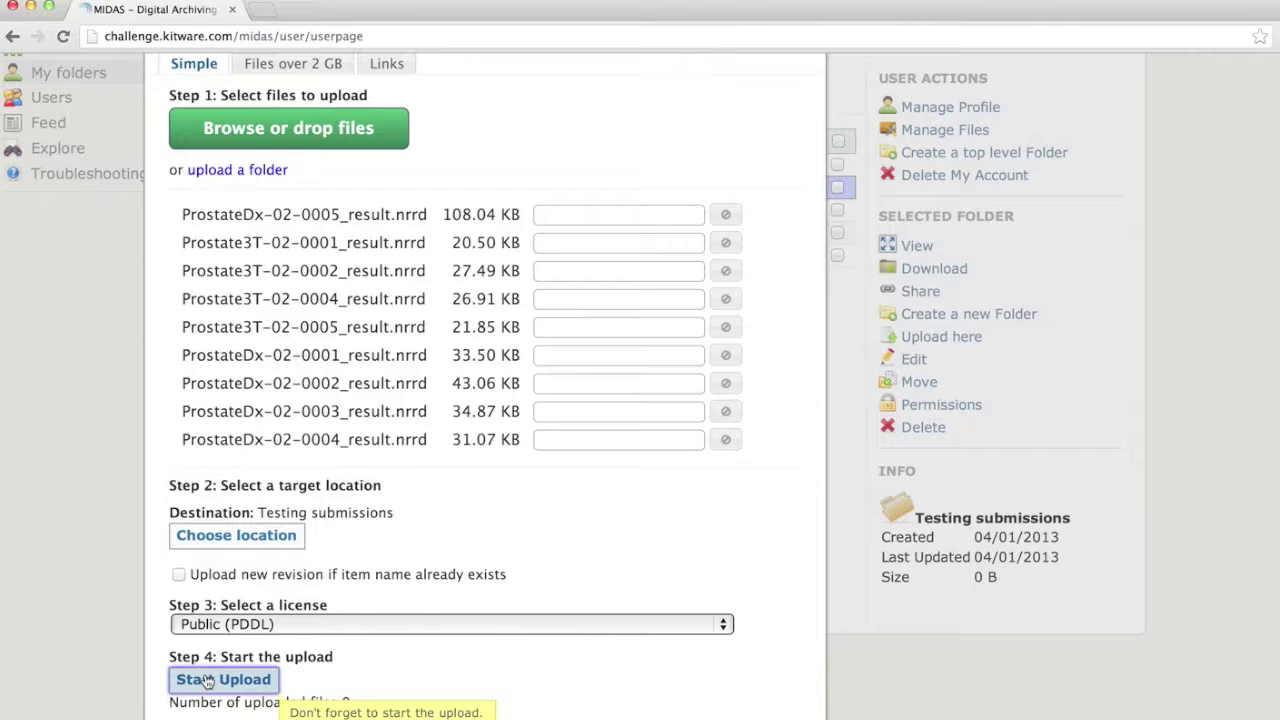
left_click(207, 680)
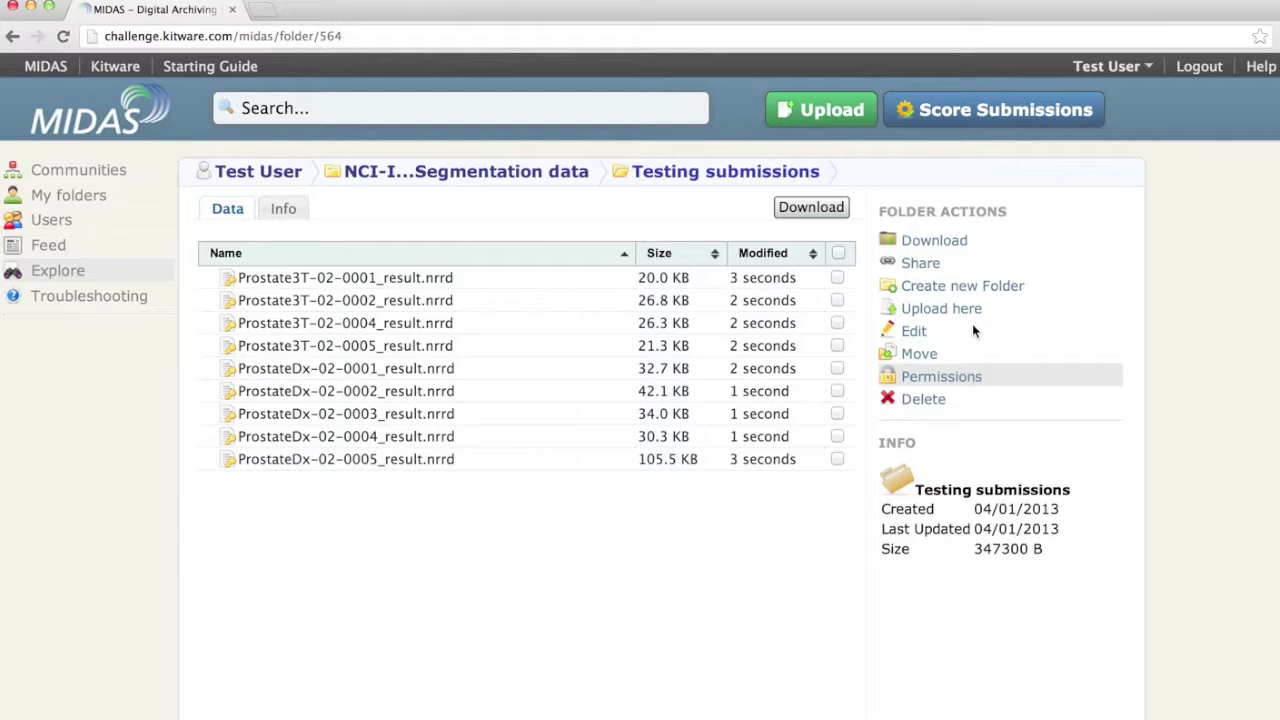
Submit the Testing dataset for NCI-ISBI 2013 Prostate Segmentation scoring, named 'Test User Test Results'
left_click(987, 112)
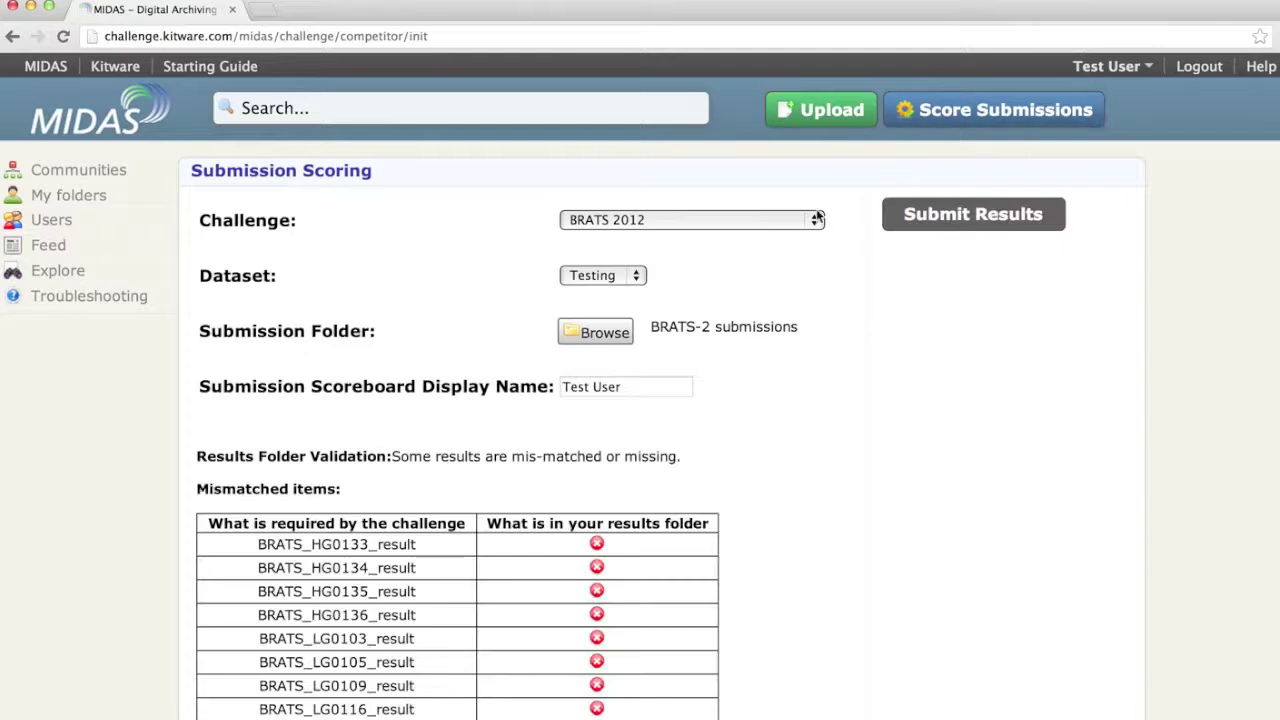
left_click(771, 219)
key("Escape")
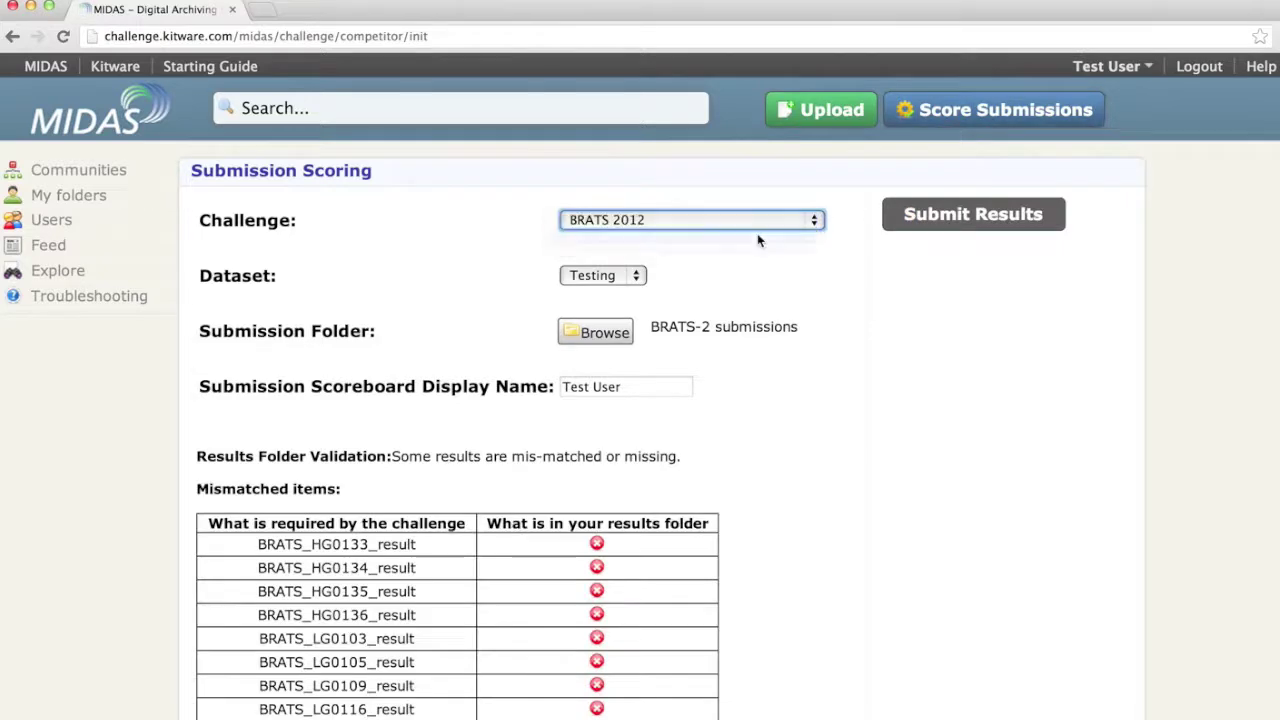
key("Down")
left_click(622, 280)
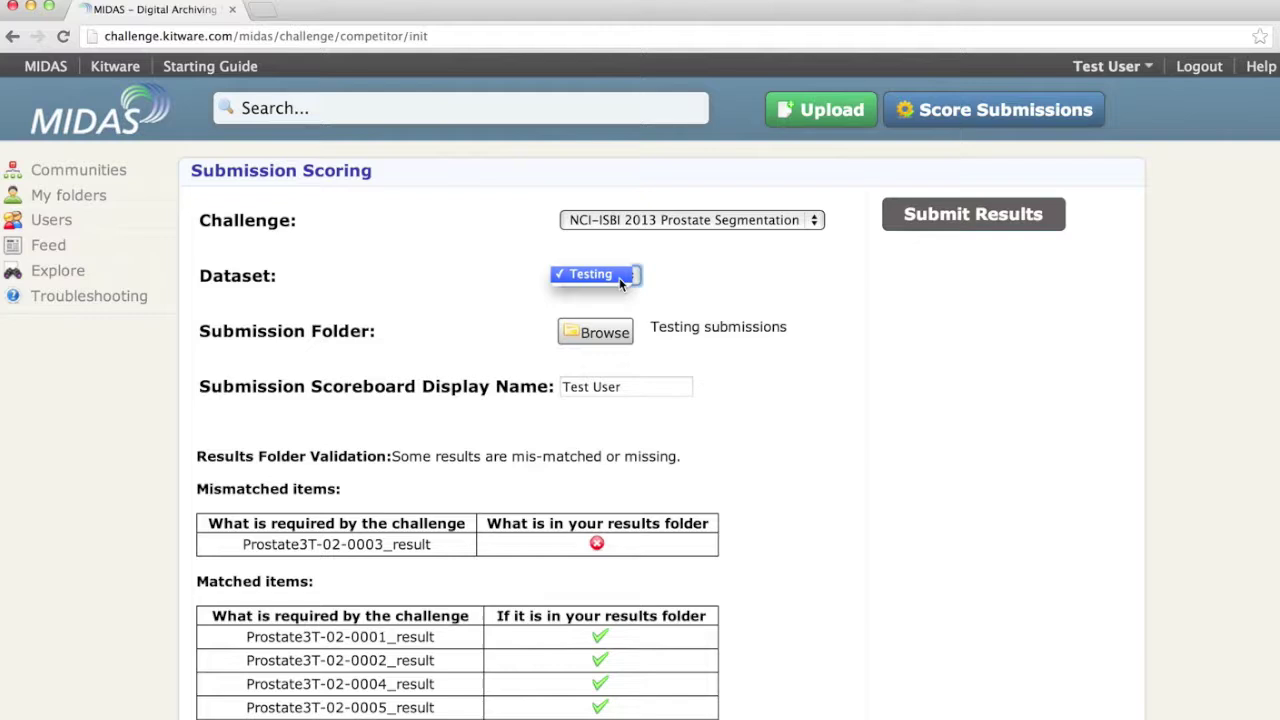
left_click(620, 280)
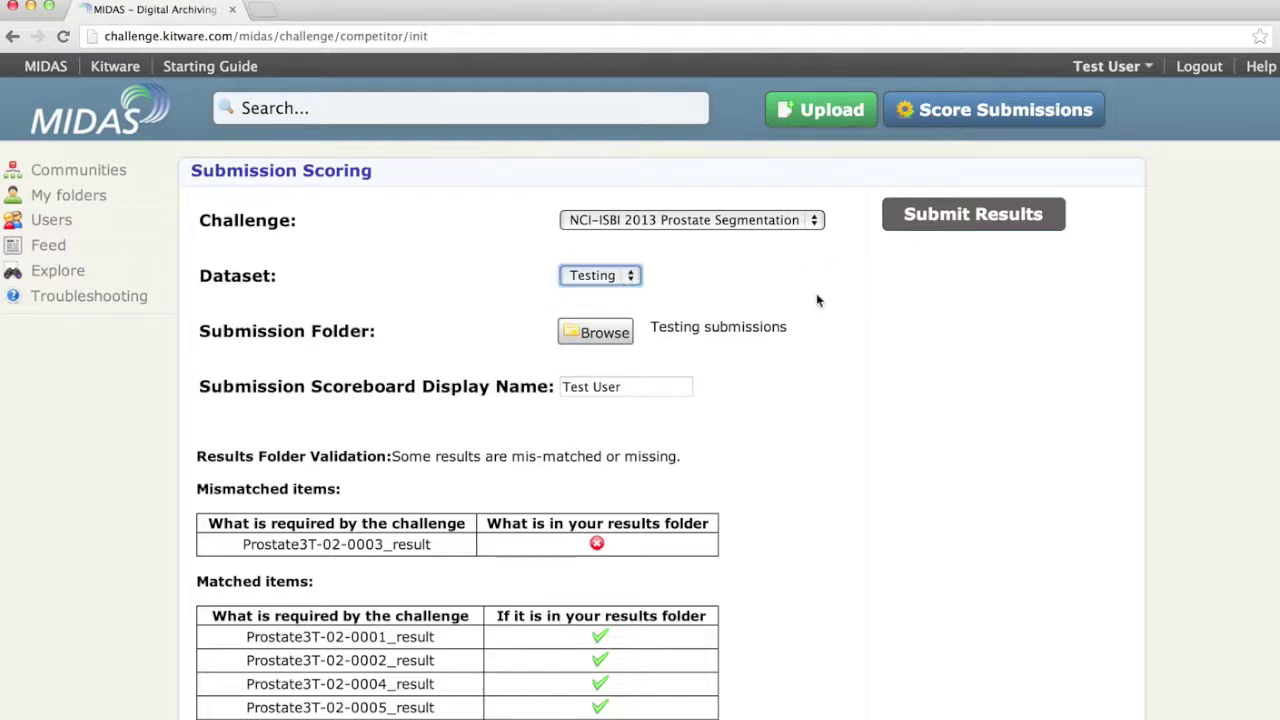
scroll(816, 300, "down", 3)
left_click(670, 222)
type("Test Res")
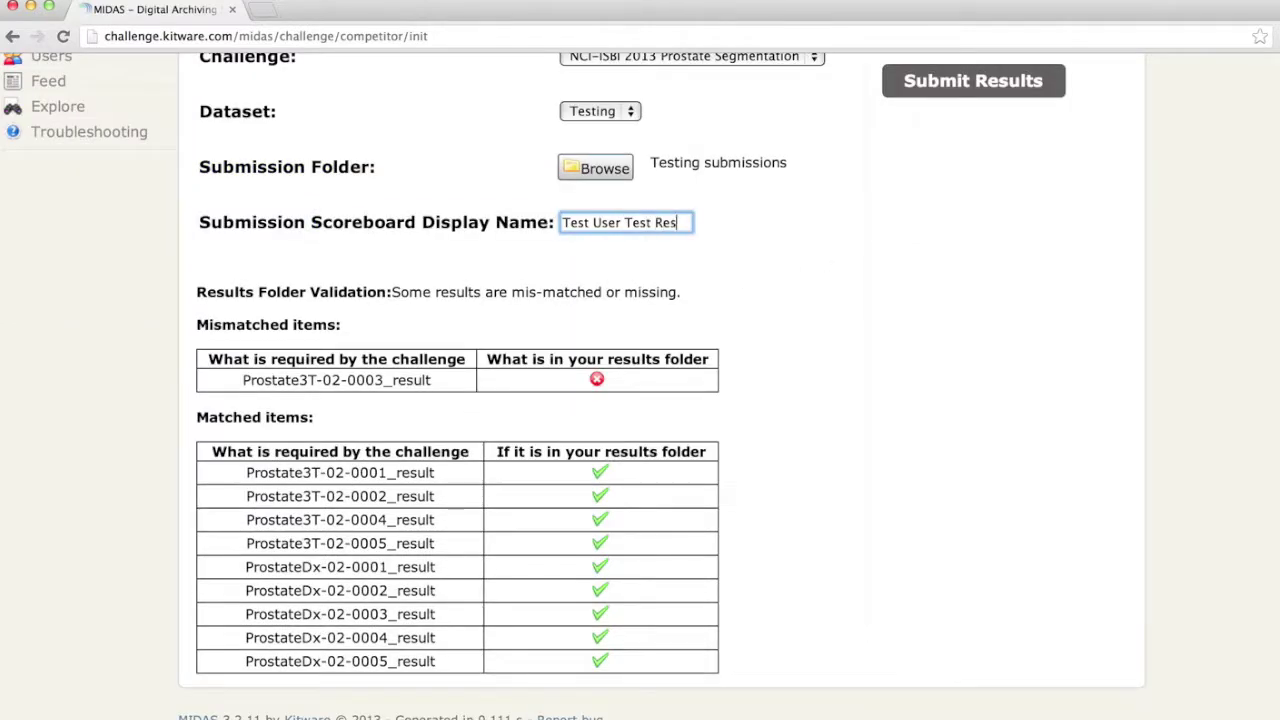
type("ults")
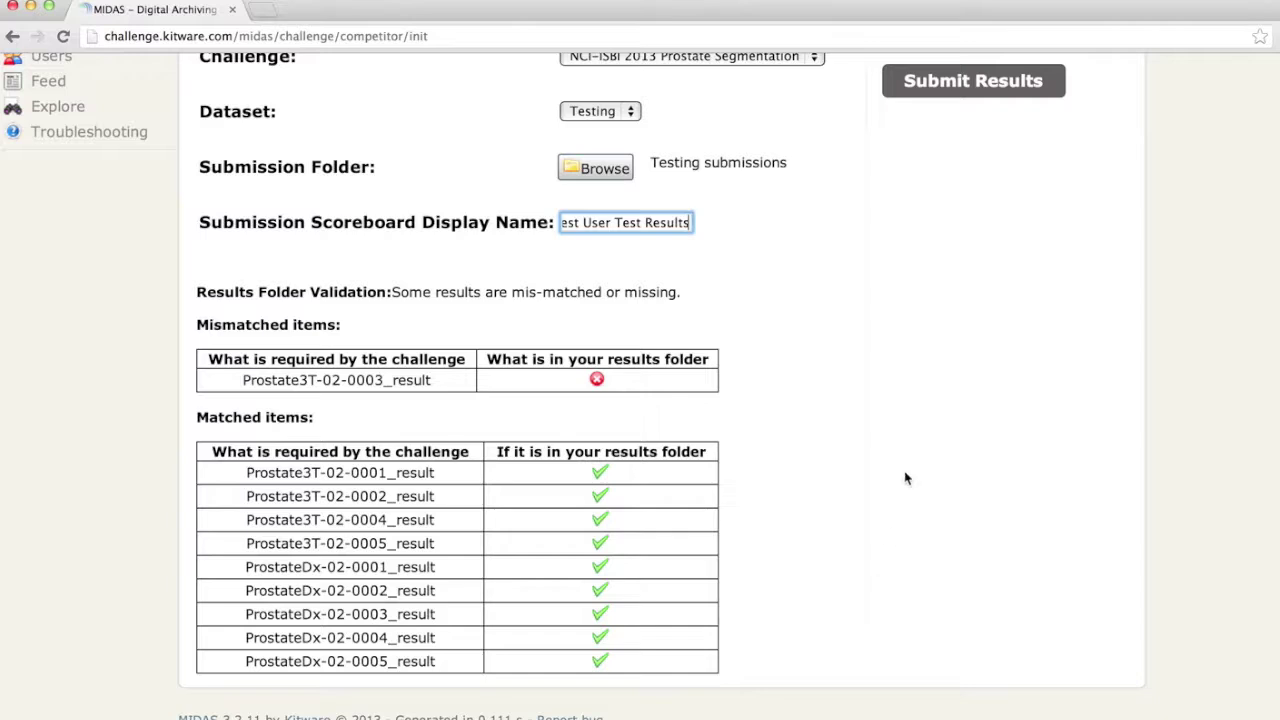
left_click(953, 88)
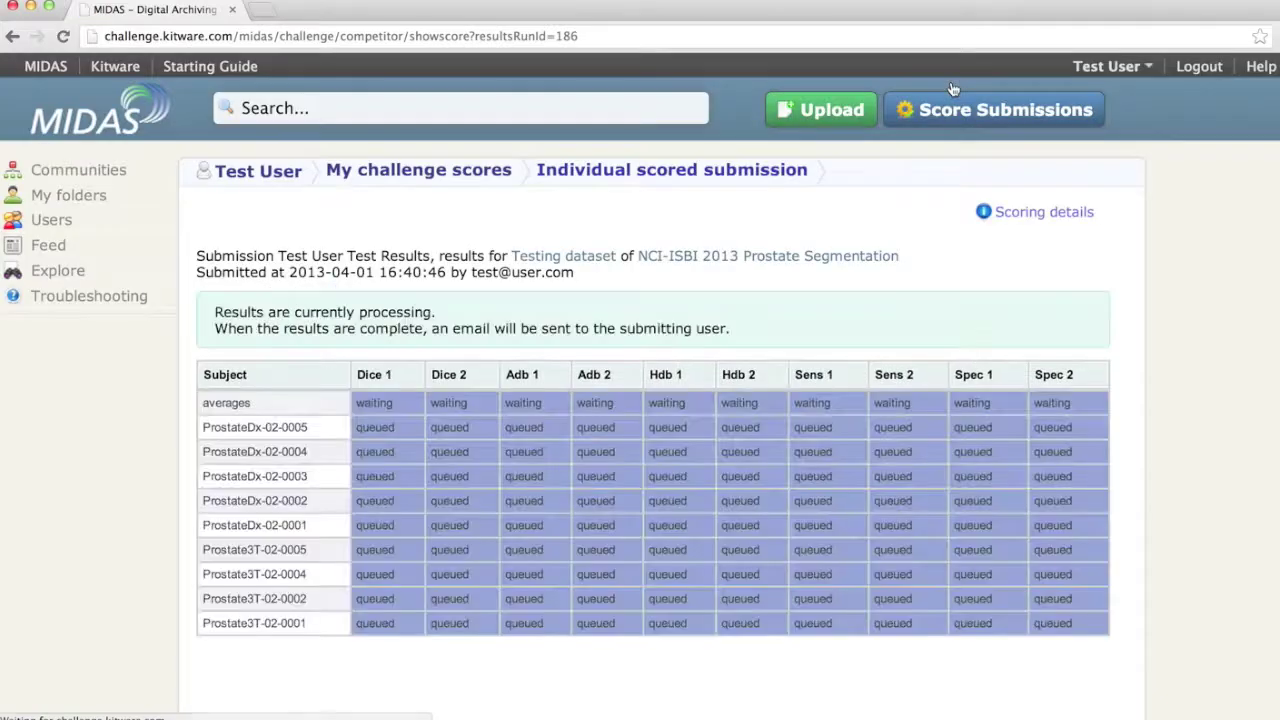
Read the Scoring details help, then go to the My folders page
left_click(1030, 212)
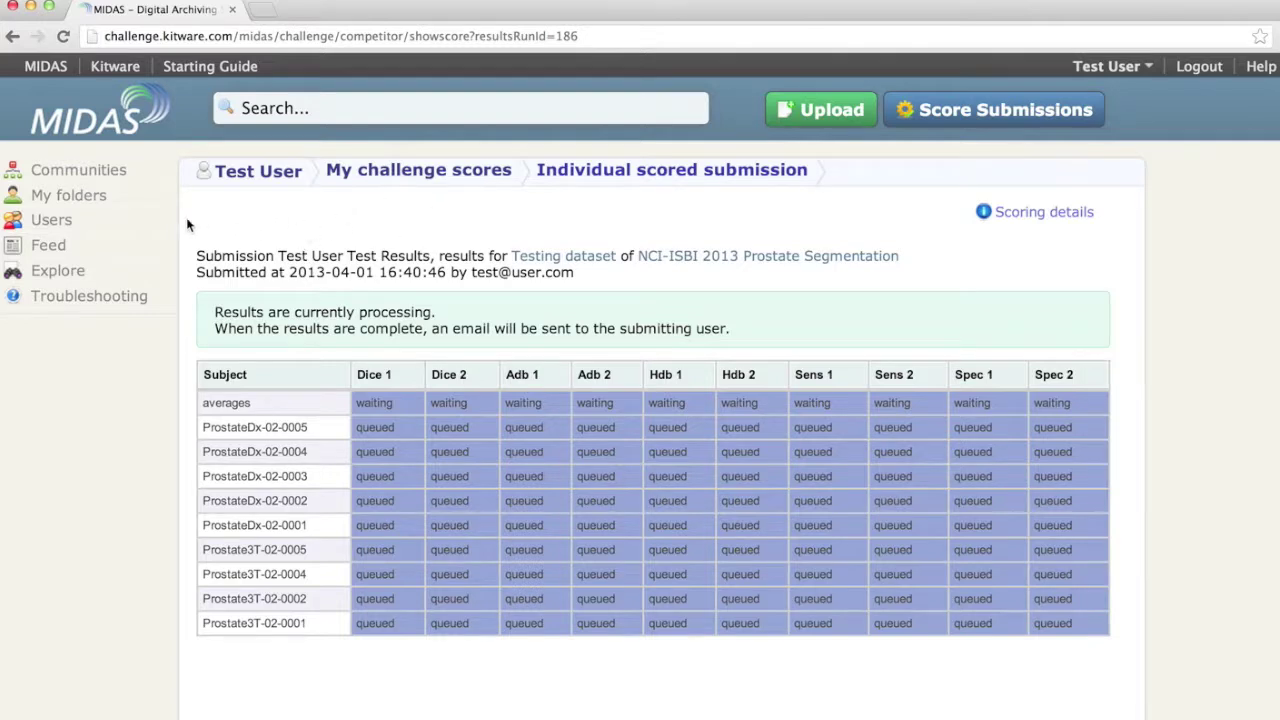
left_click(86, 197)
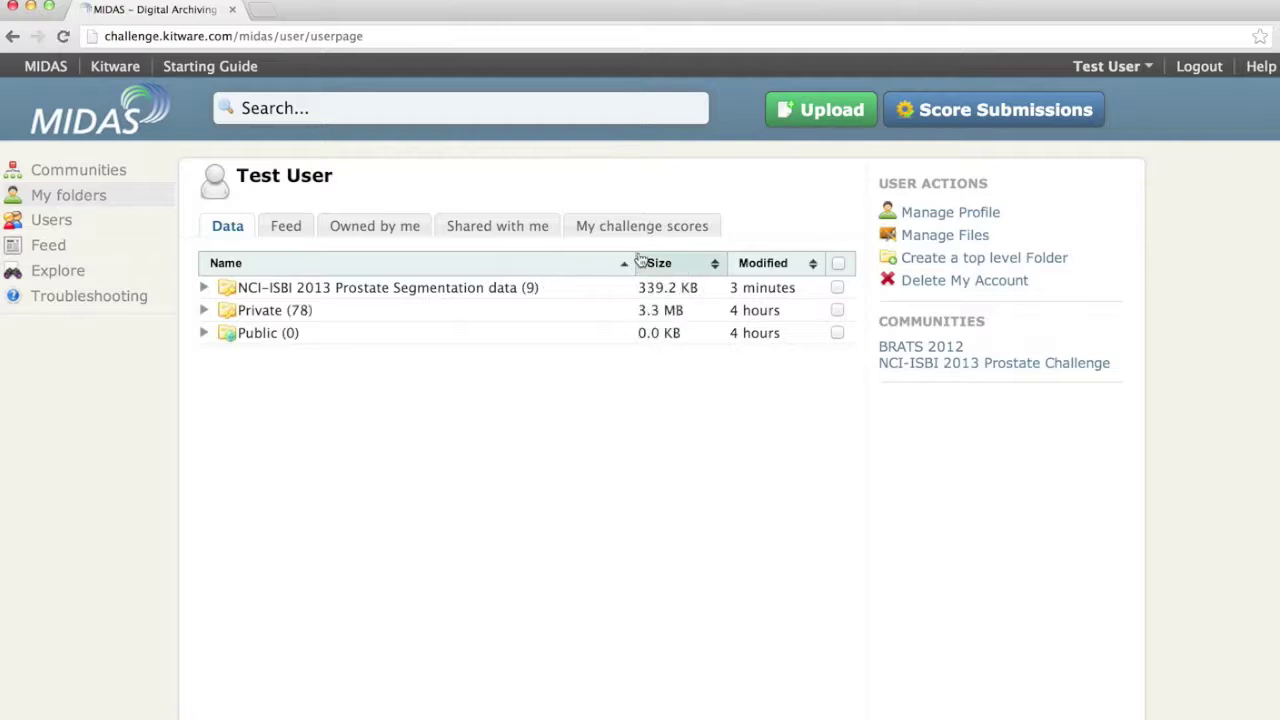
left_click(624, 227)
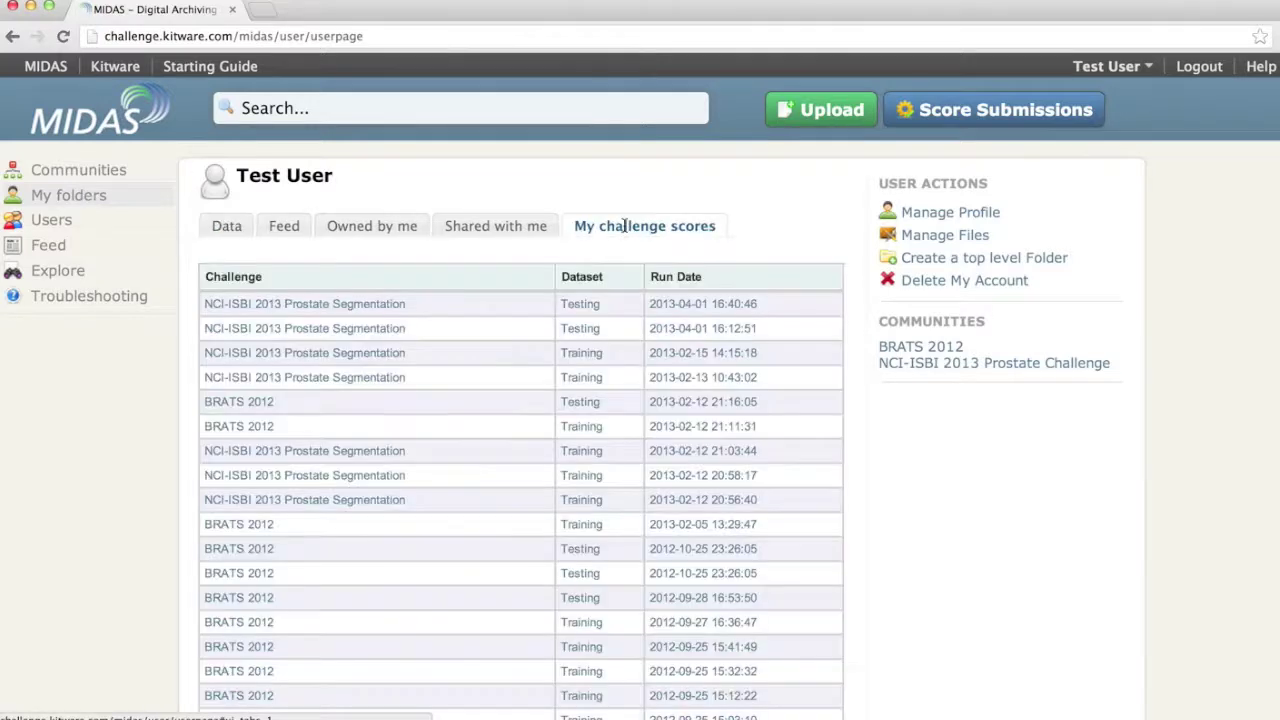
left_click(701, 306)
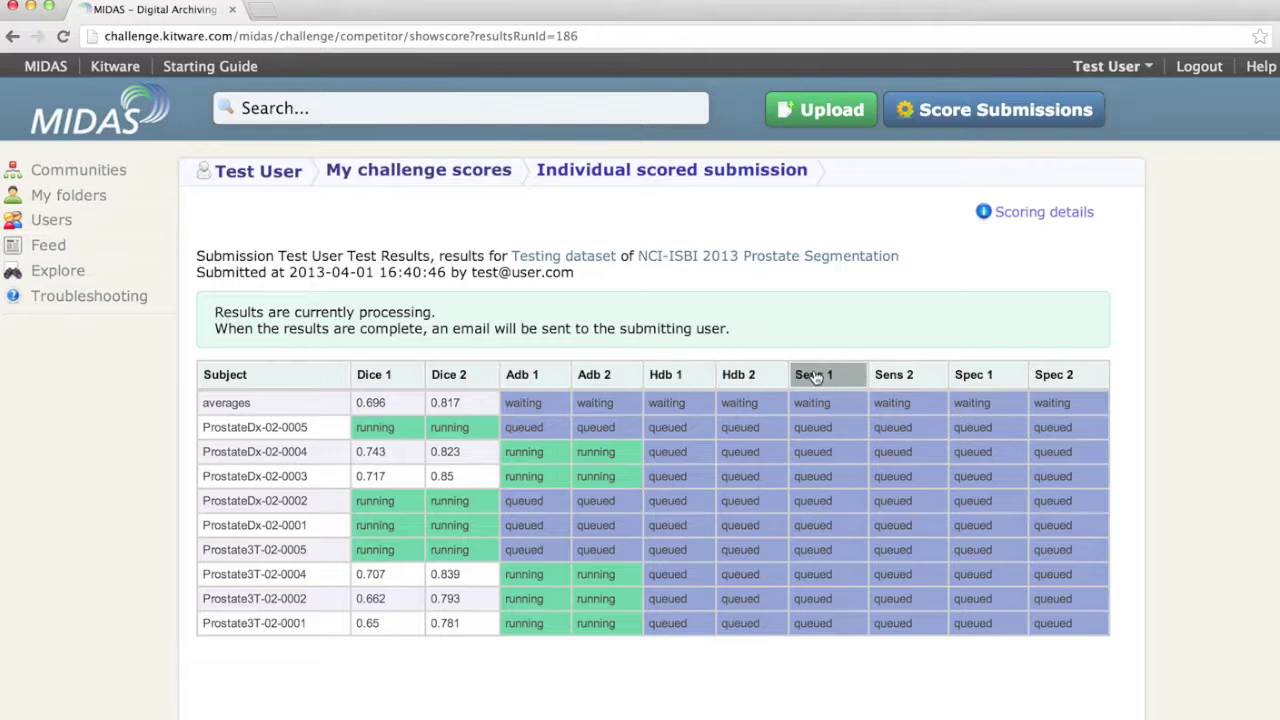
left_click(975, 375)
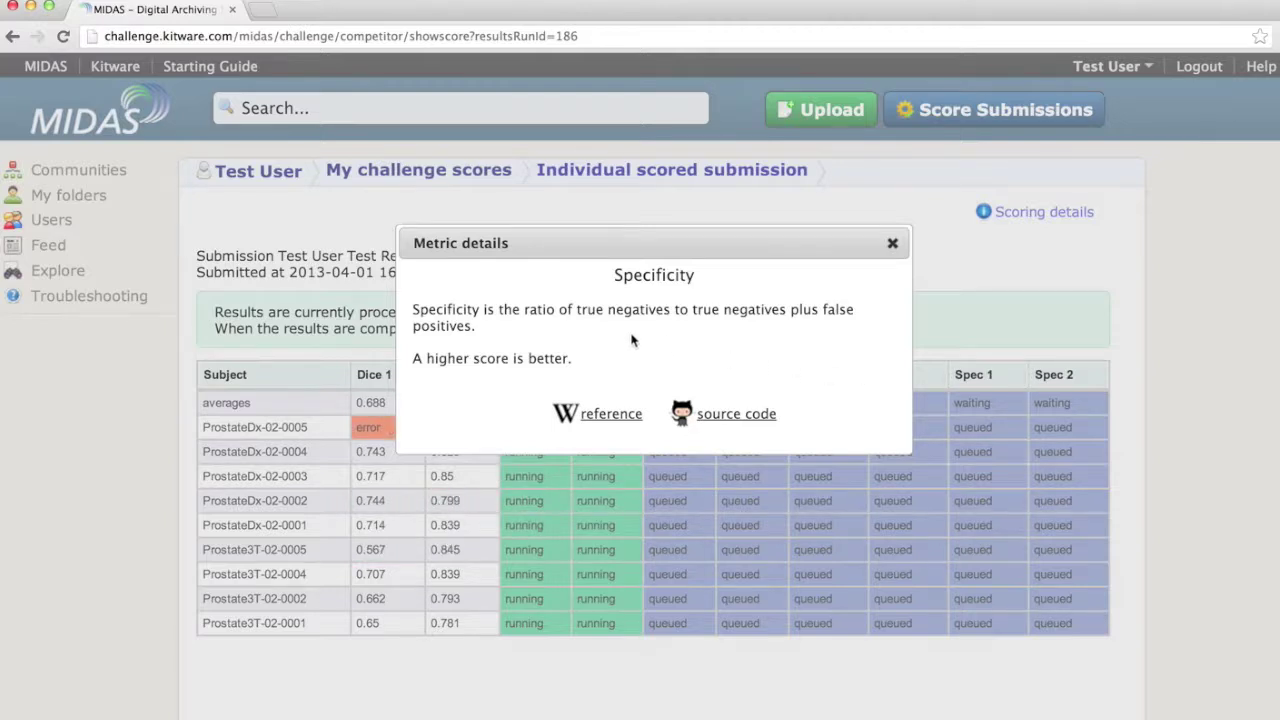
key("Escape")
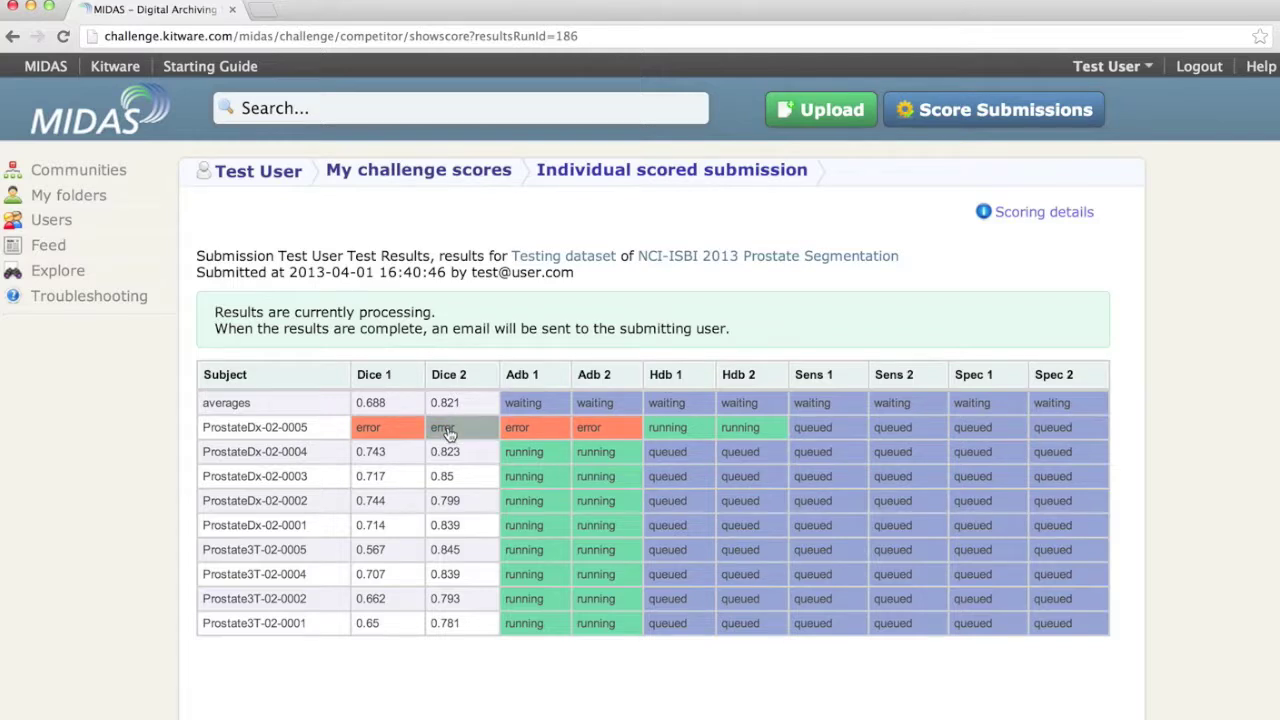
left_click(449, 432)
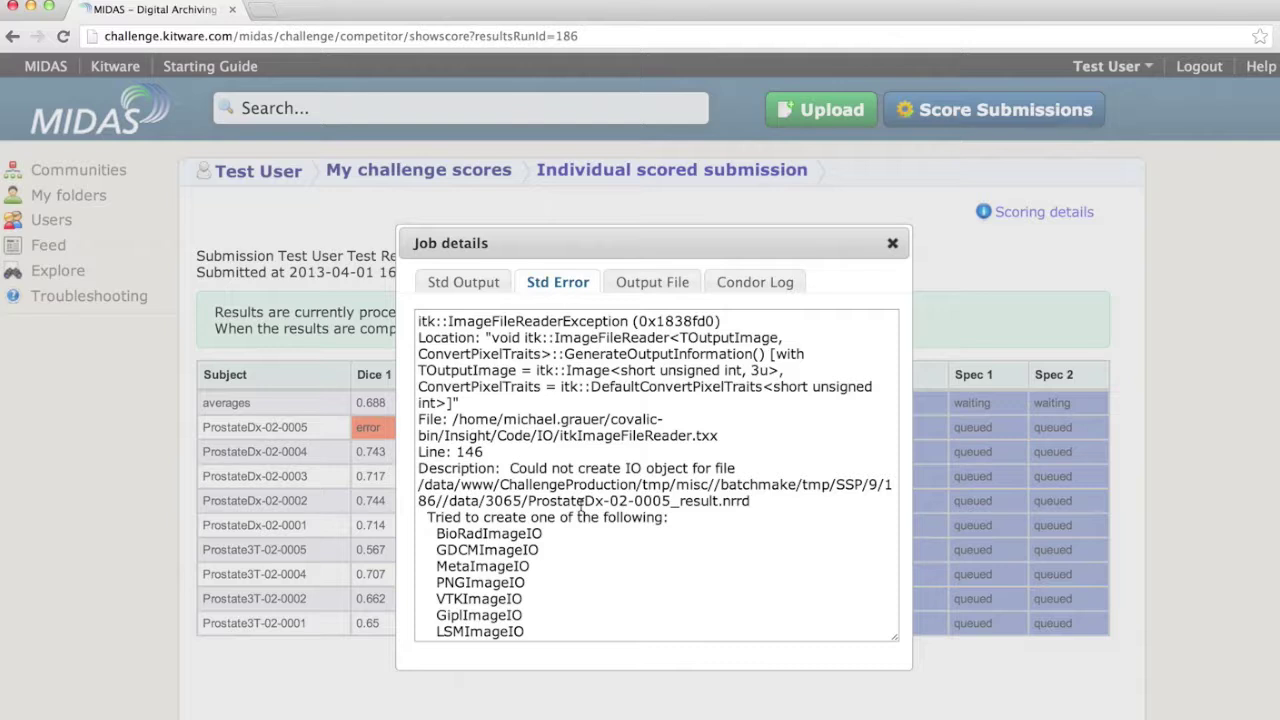
scroll(581, 505, "down", 5)
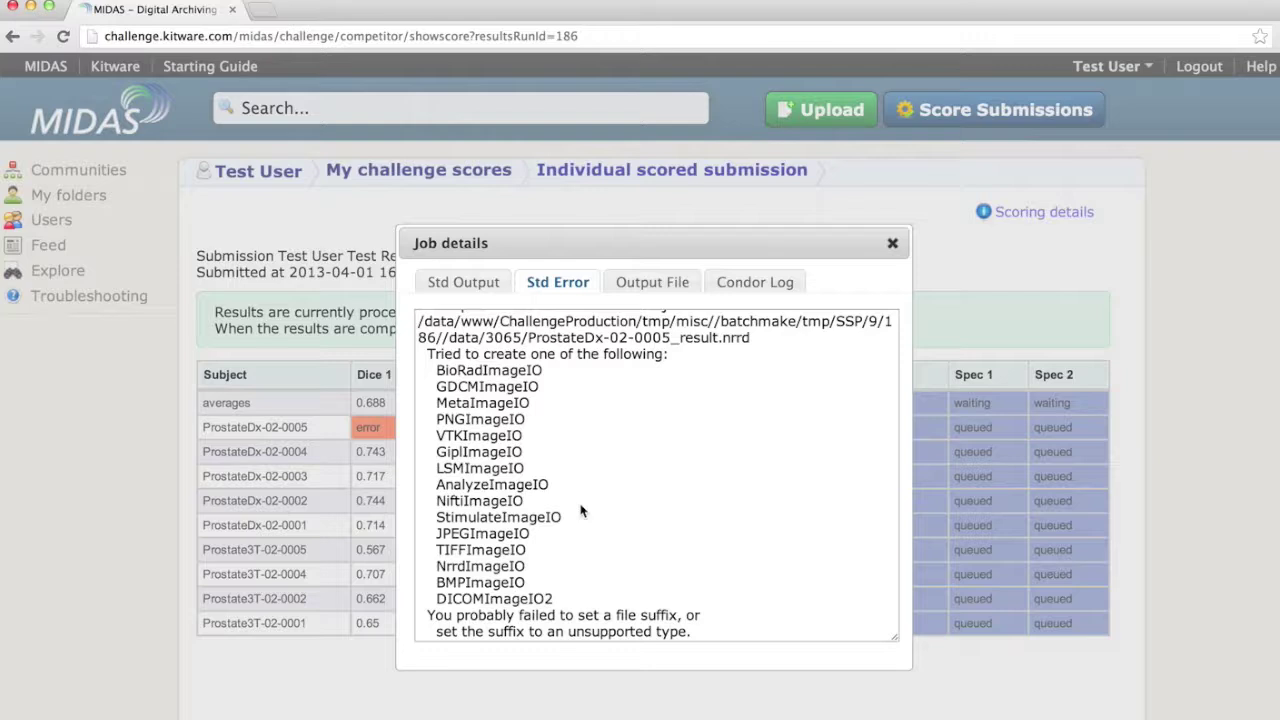
scroll(581, 510, "up", 1)
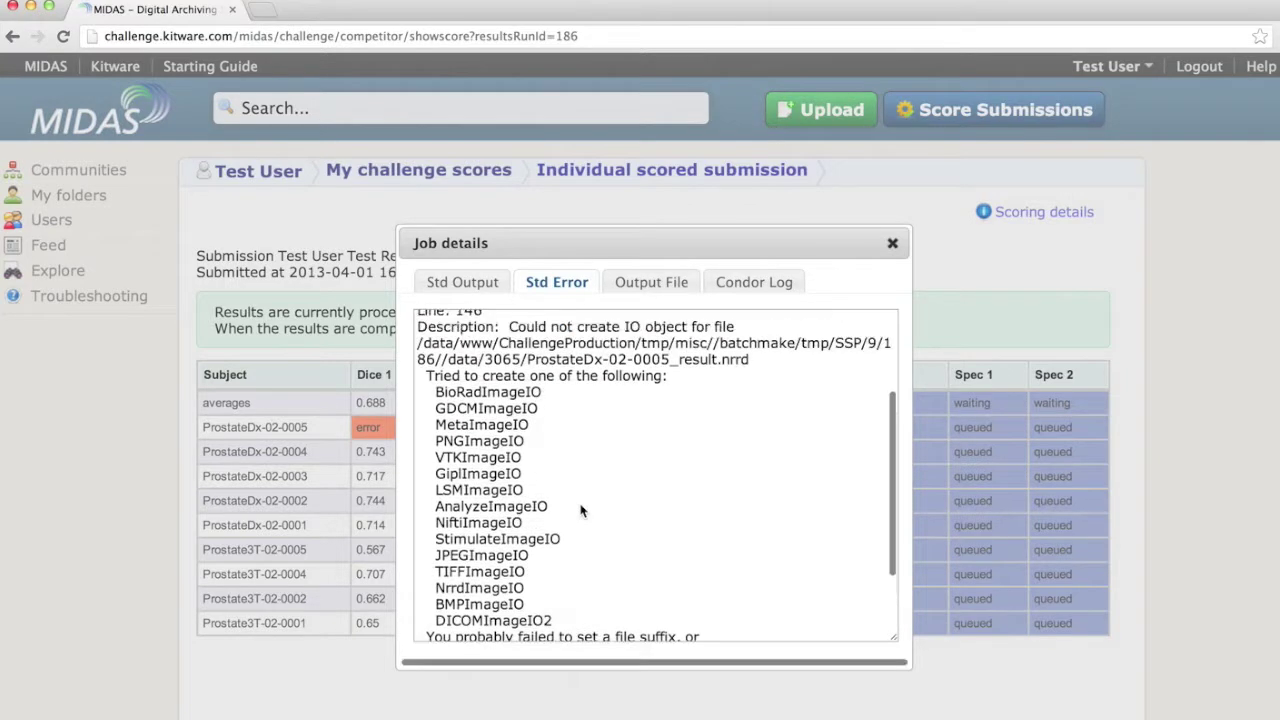
scroll(581, 510, "up", 2)
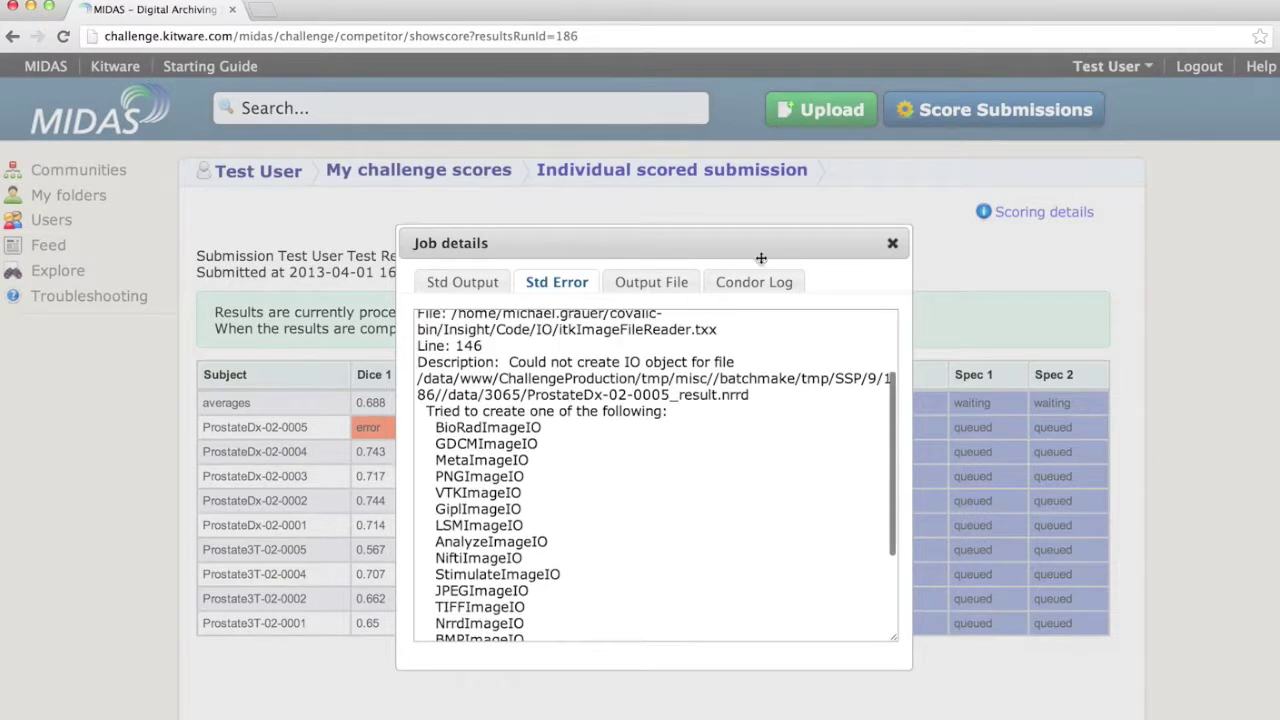
left_click_drag(734, 362, 510, 362)
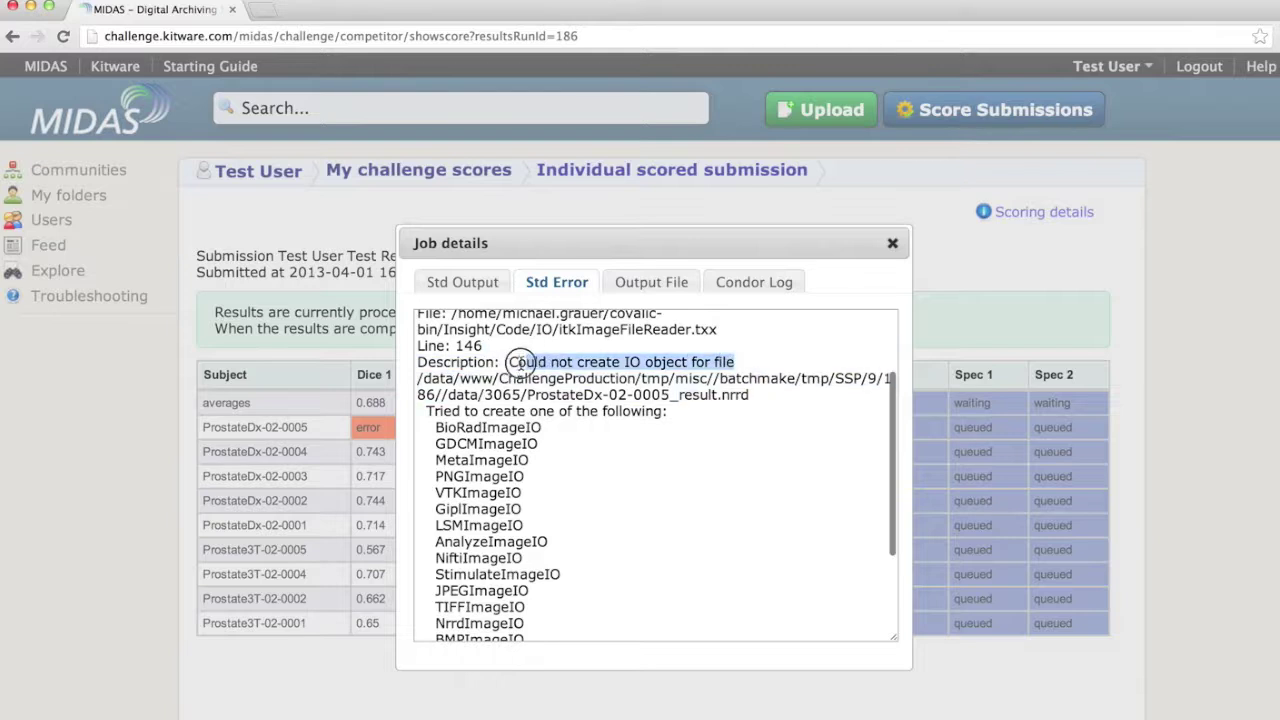
left_click(892, 243)
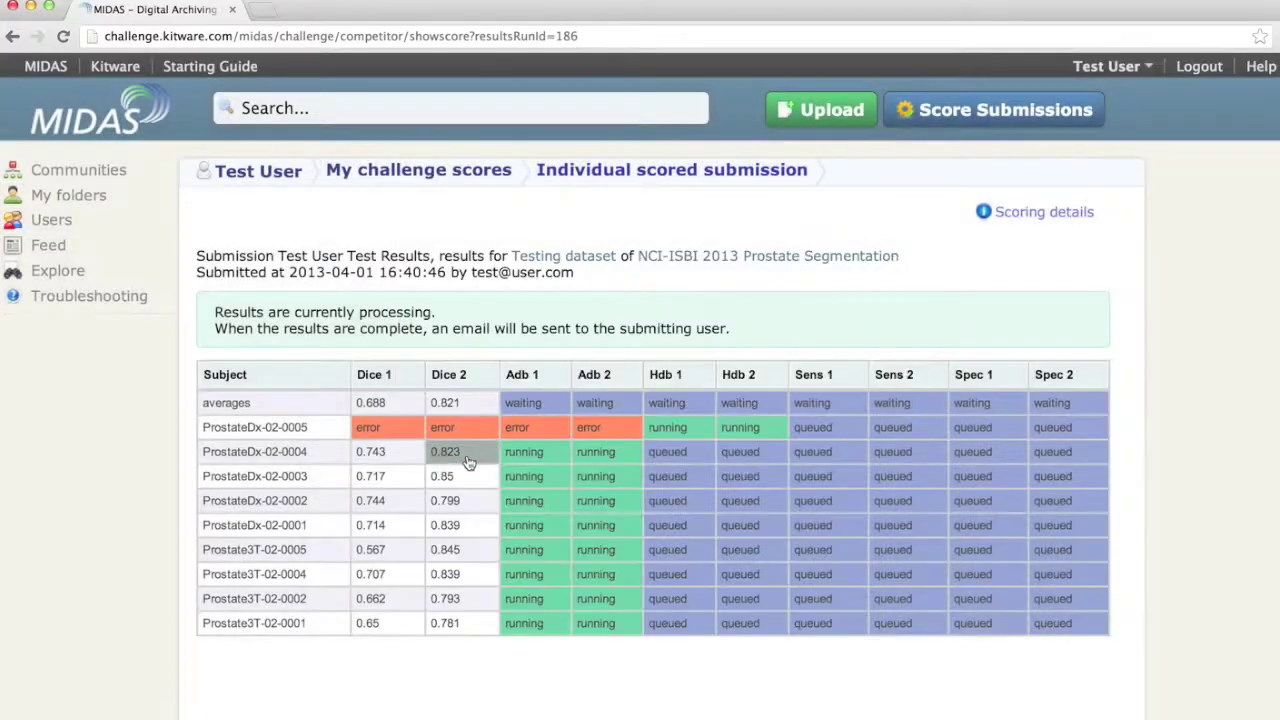
left_click(464, 457)
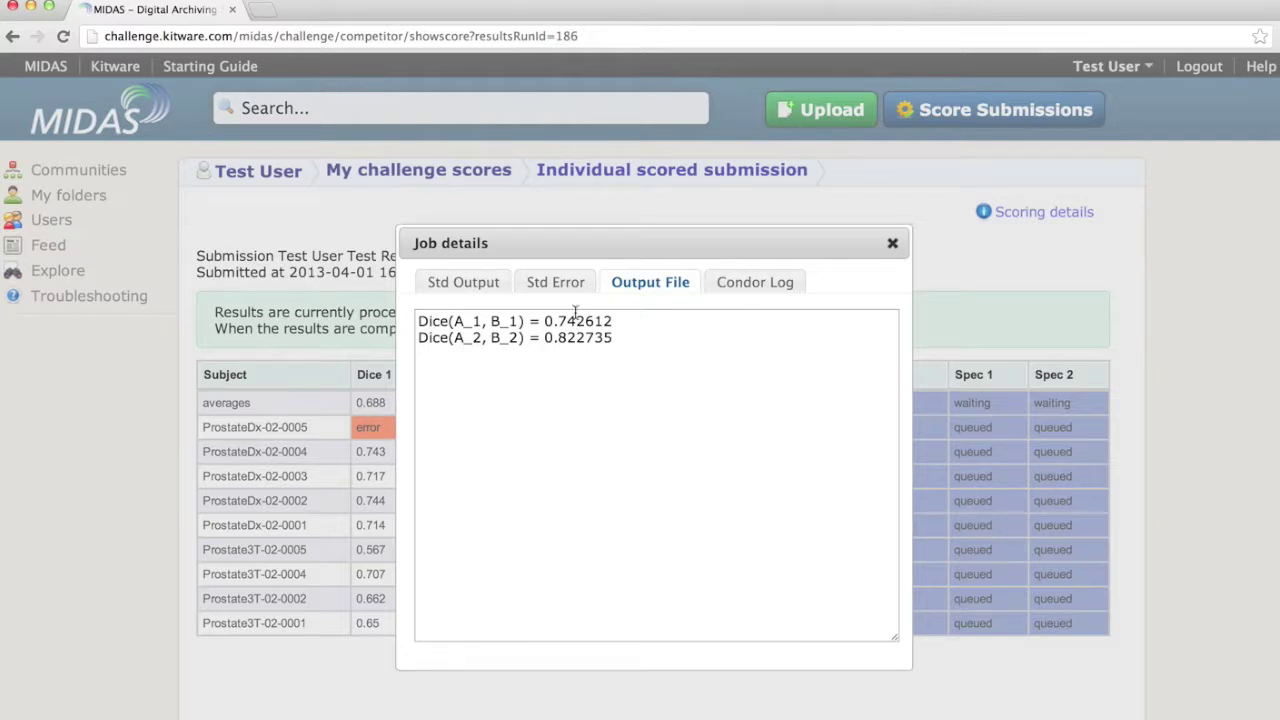
left_click(891, 243)
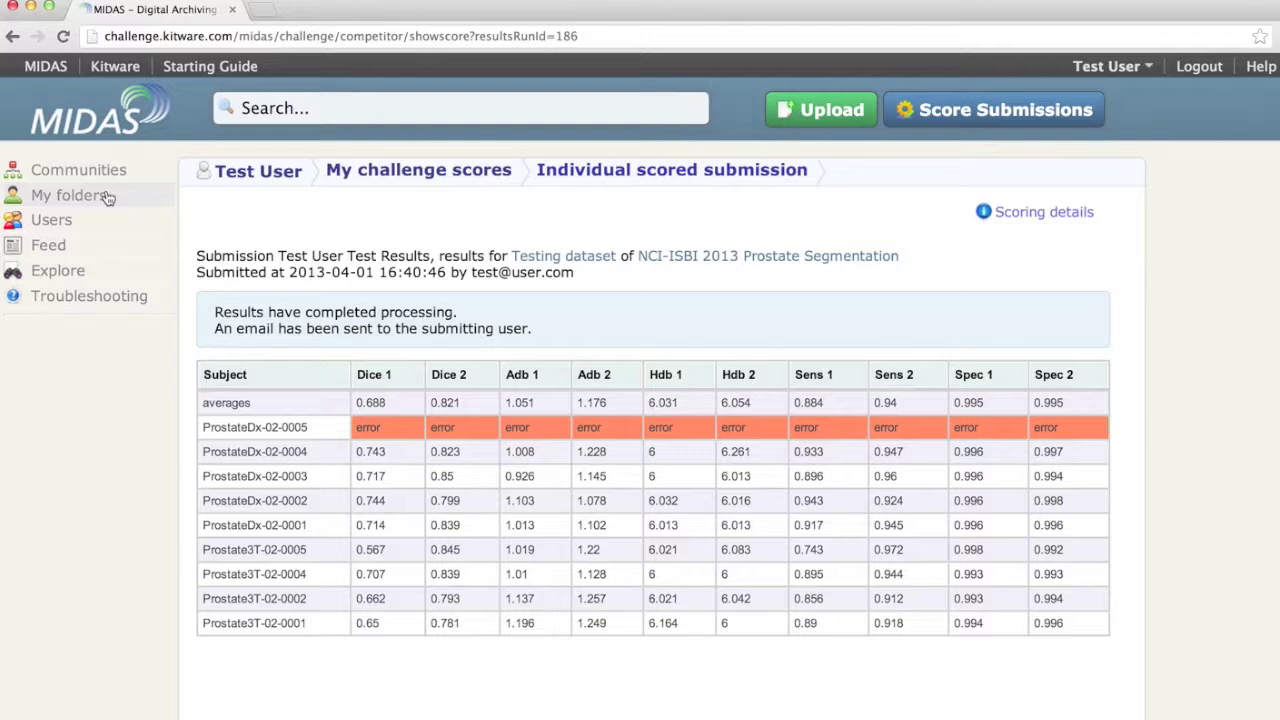
Go from Communities to the NCI-ISBI 2013 Prostate Challenge and view its Participant Scoreboards
left_click(85, 172)
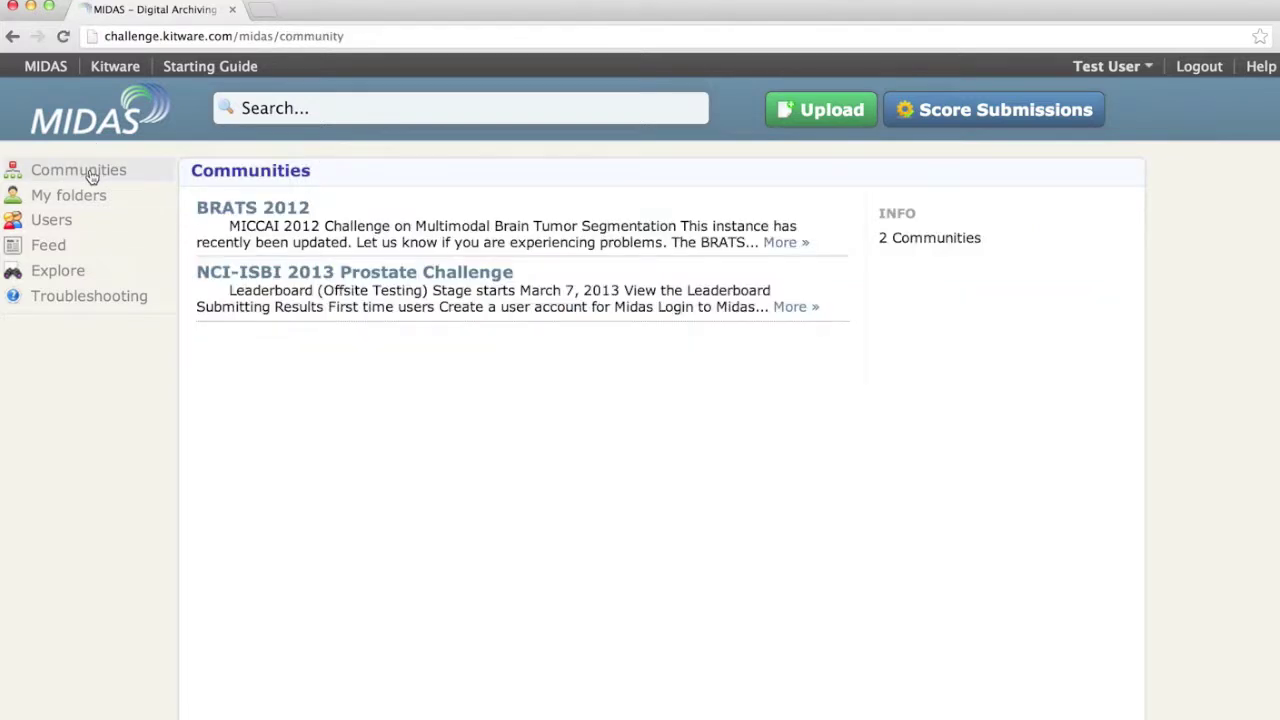
left_click(272, 278)
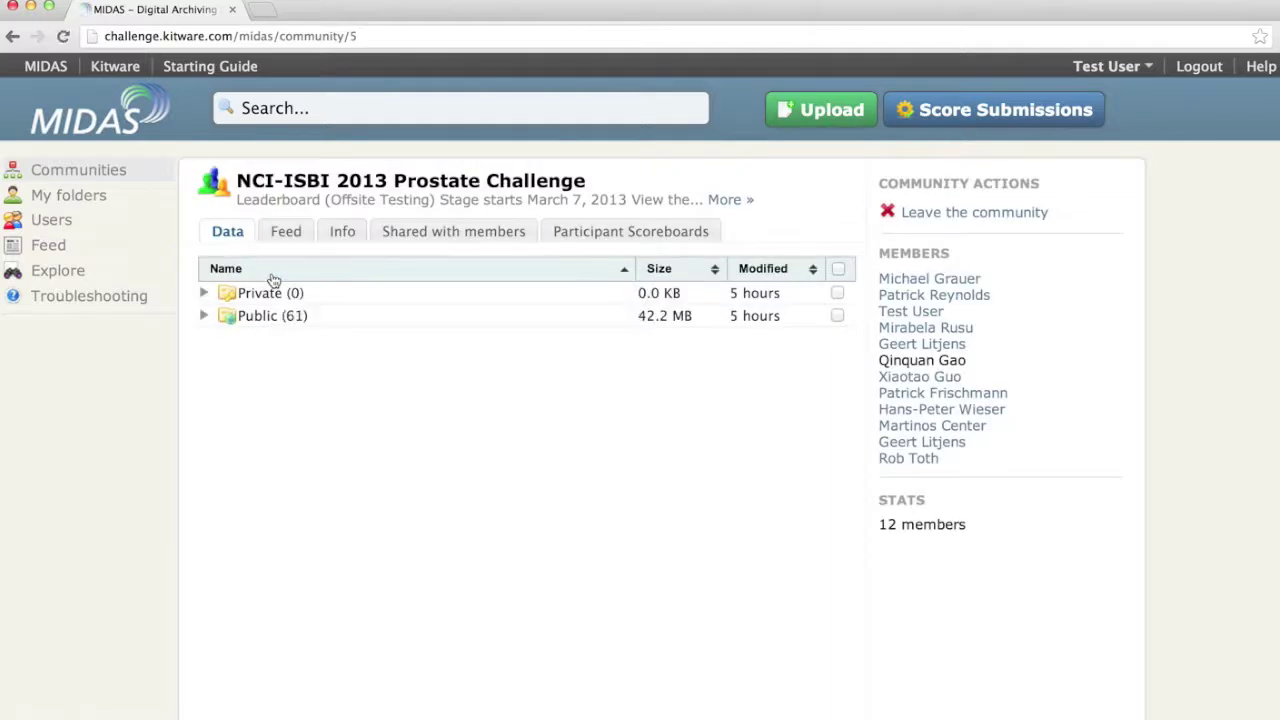
left_click(632, 237)
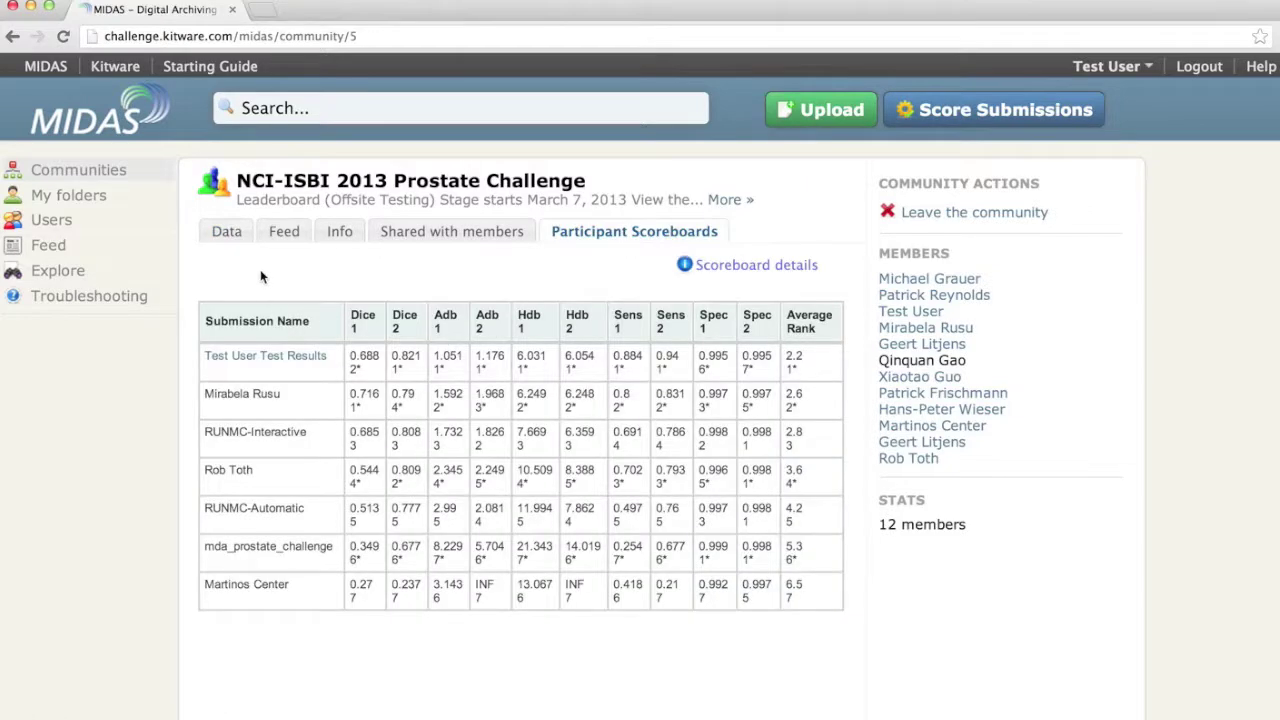
left_click(735, 266)
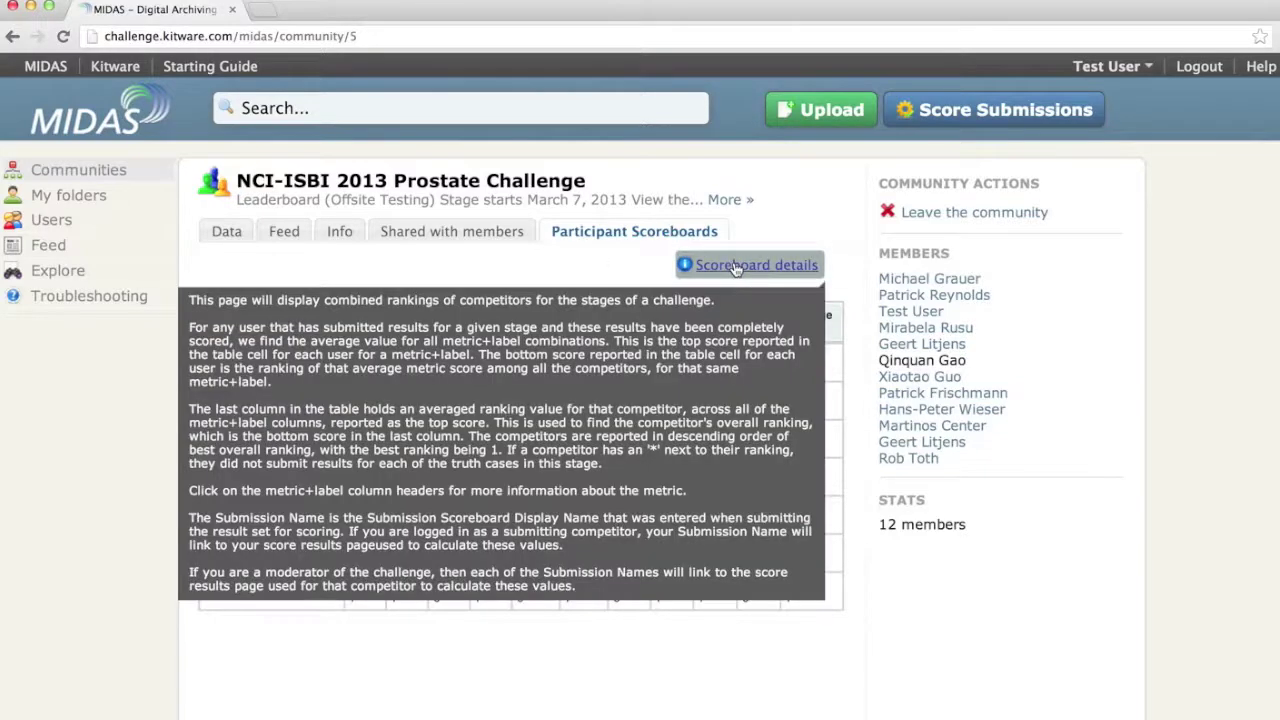
left_click(735, 266)
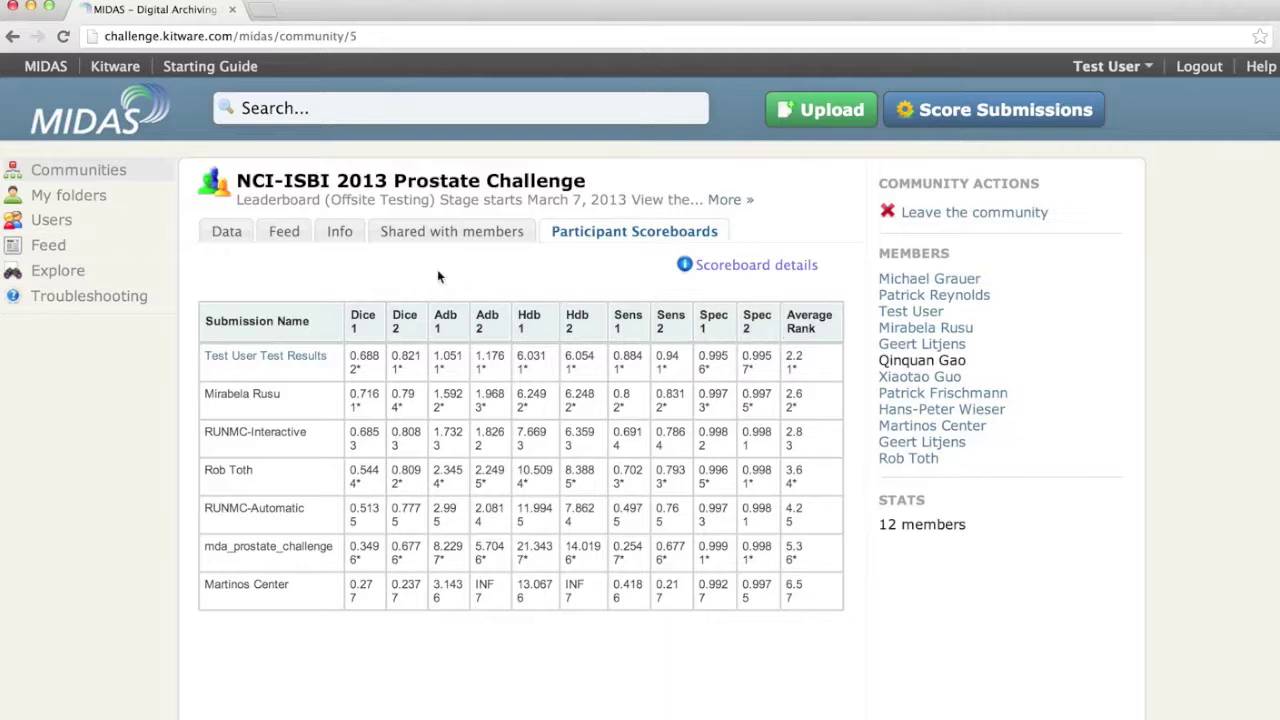
mouse_move(366, 355)
left_click(304, 362)
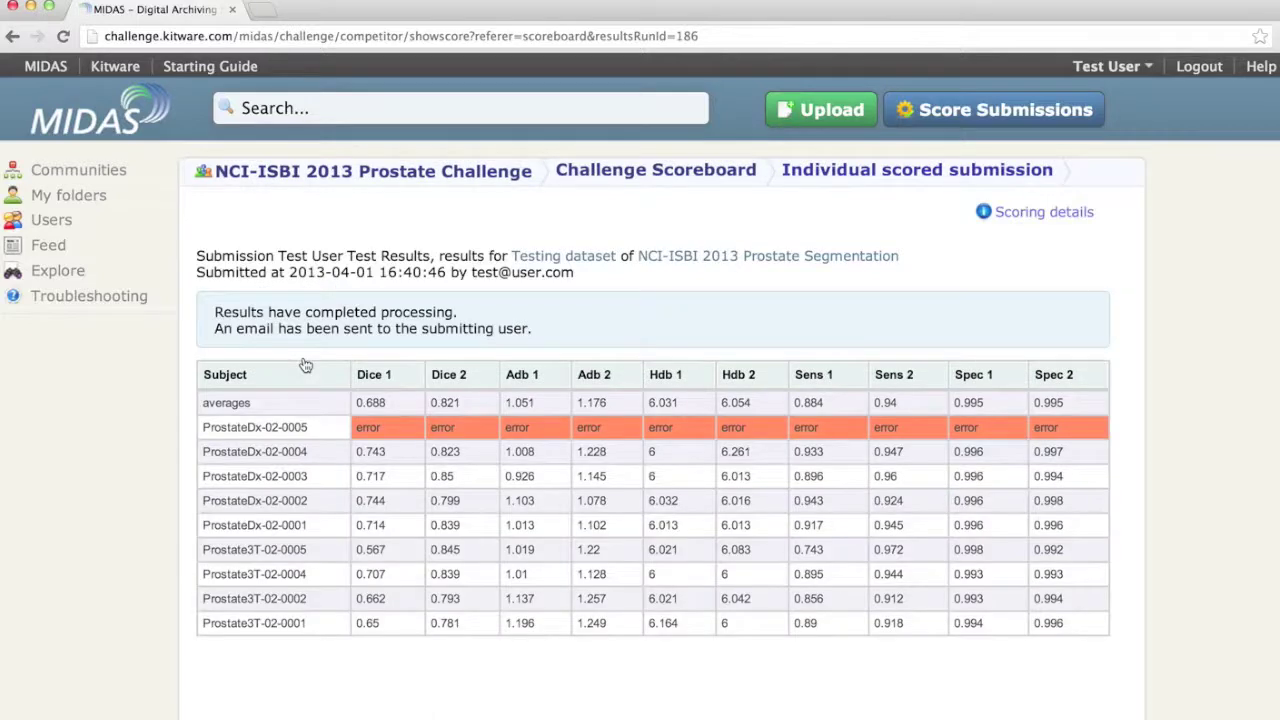
left_click(633, 173)
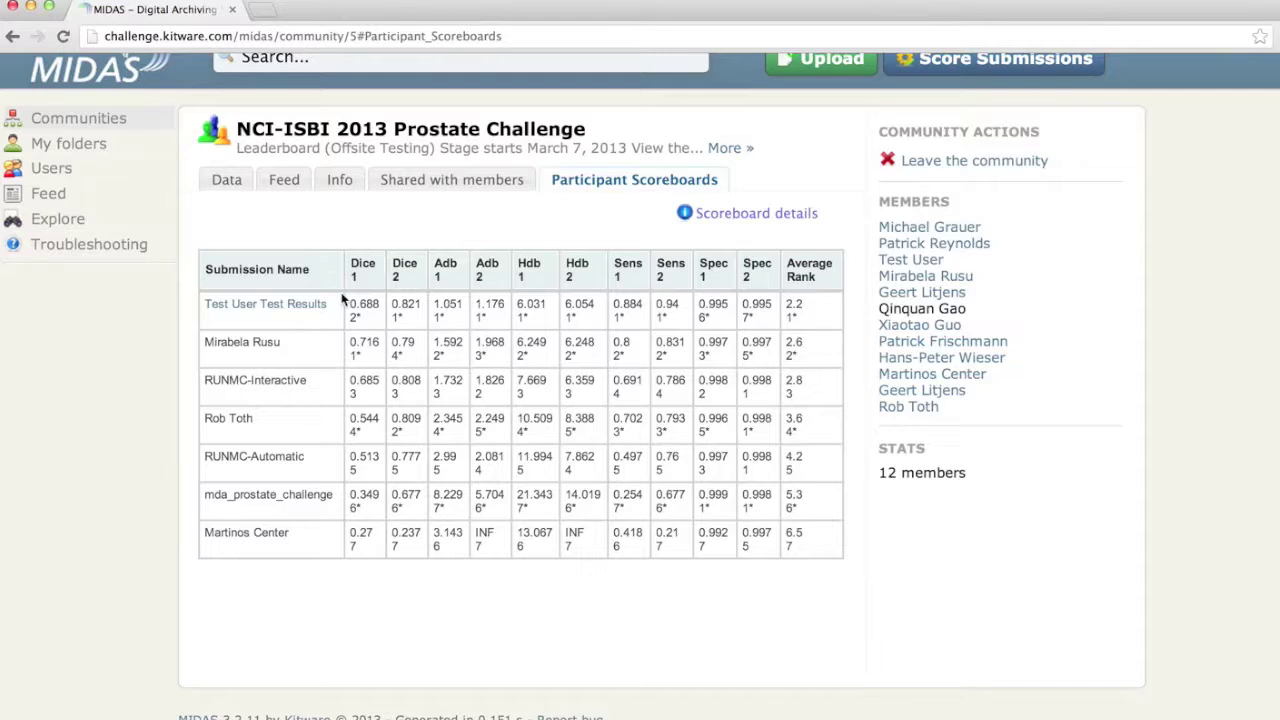
mouse_move(405, 297)
mouse_move(408, 326)
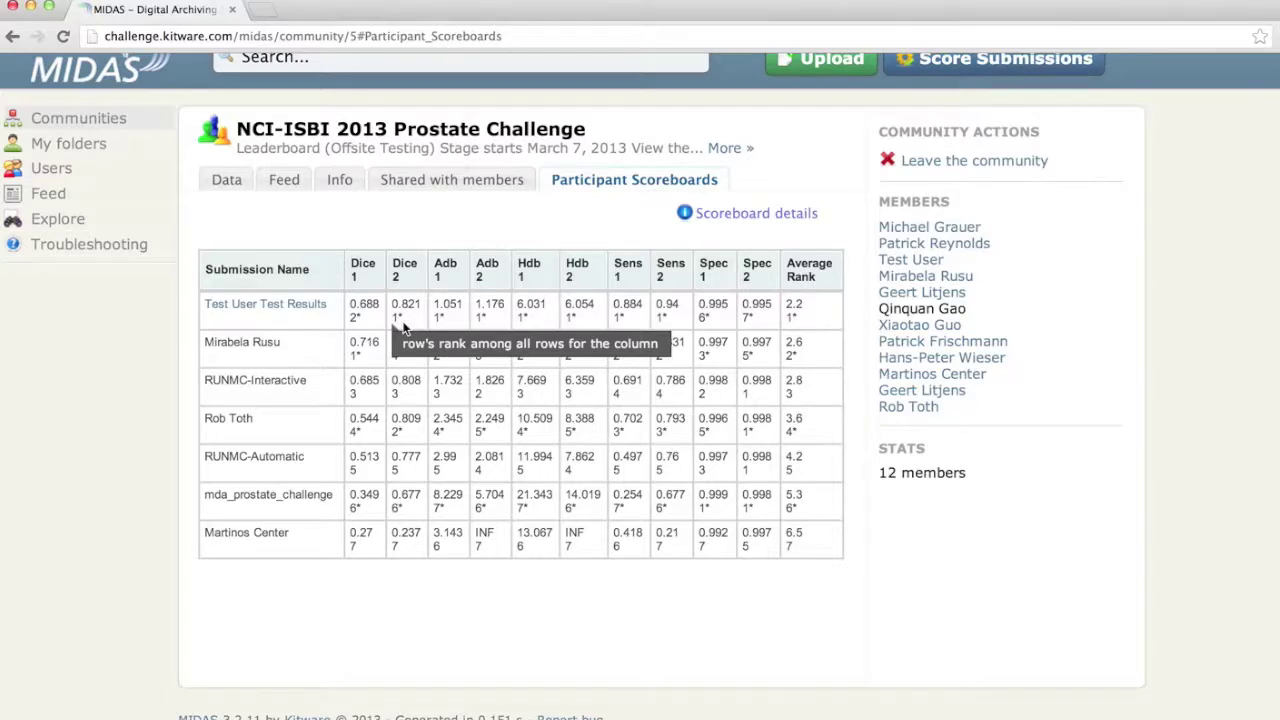
mouse_move(812, 304)
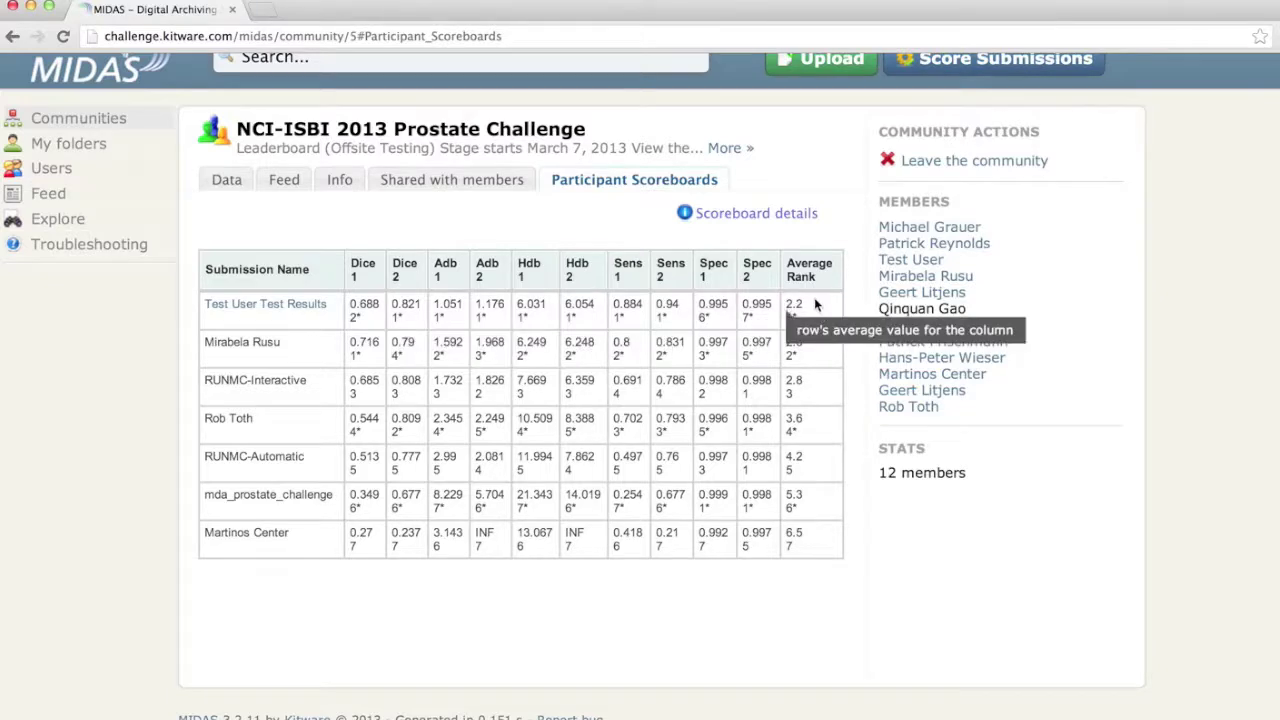